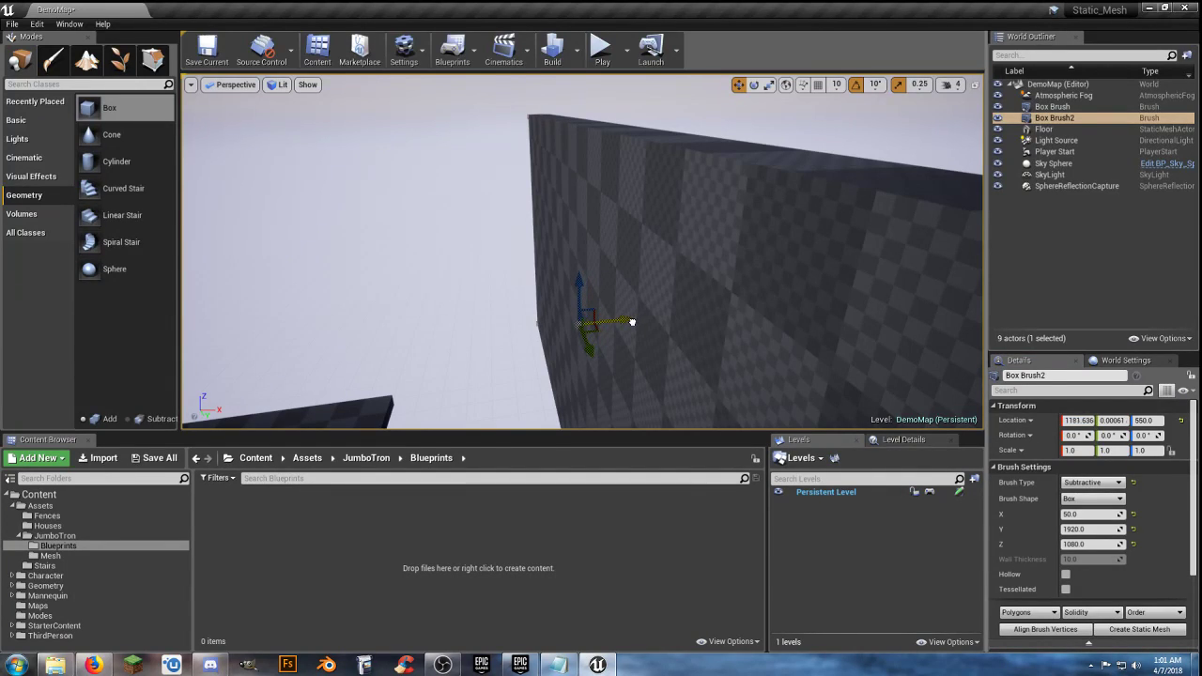
- Set Box Brush2's Location X to 1175 and frame the wall to inspect it
{"action": "left_click_drag", "start_coordinate": [631, 322], "coordinate": [630, 322]}
{"action": "left_click", "coordinate": [1080, 420]}
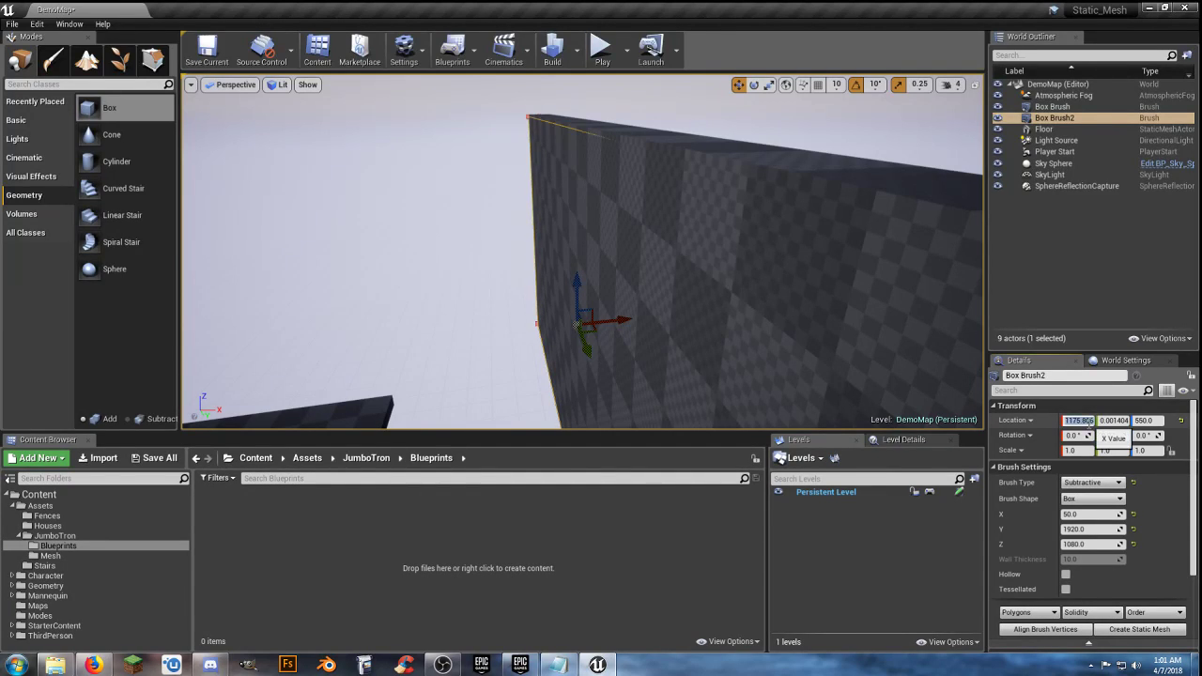
{"action": "type", "text": "1175"}
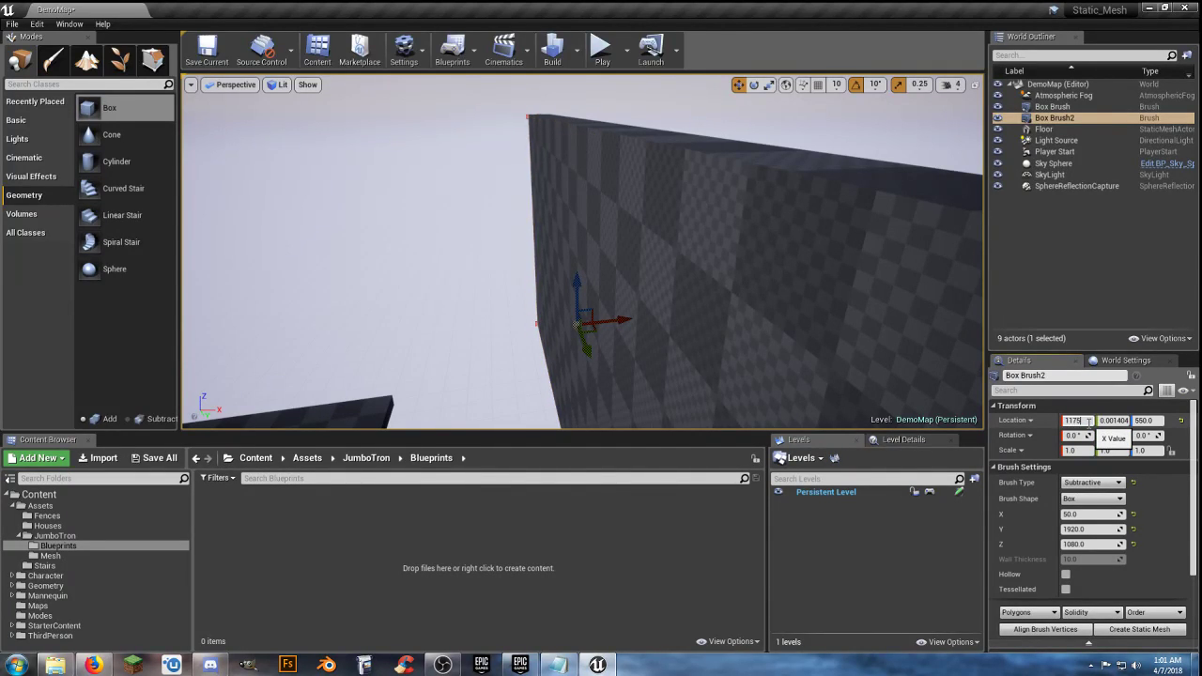
{"action": "key", "text": "Return"}
{"action": "key", "text": "f"}
{"action": "right_click_drag", "start_coordinate": [725, 76], "coordinate": [724, 76]}
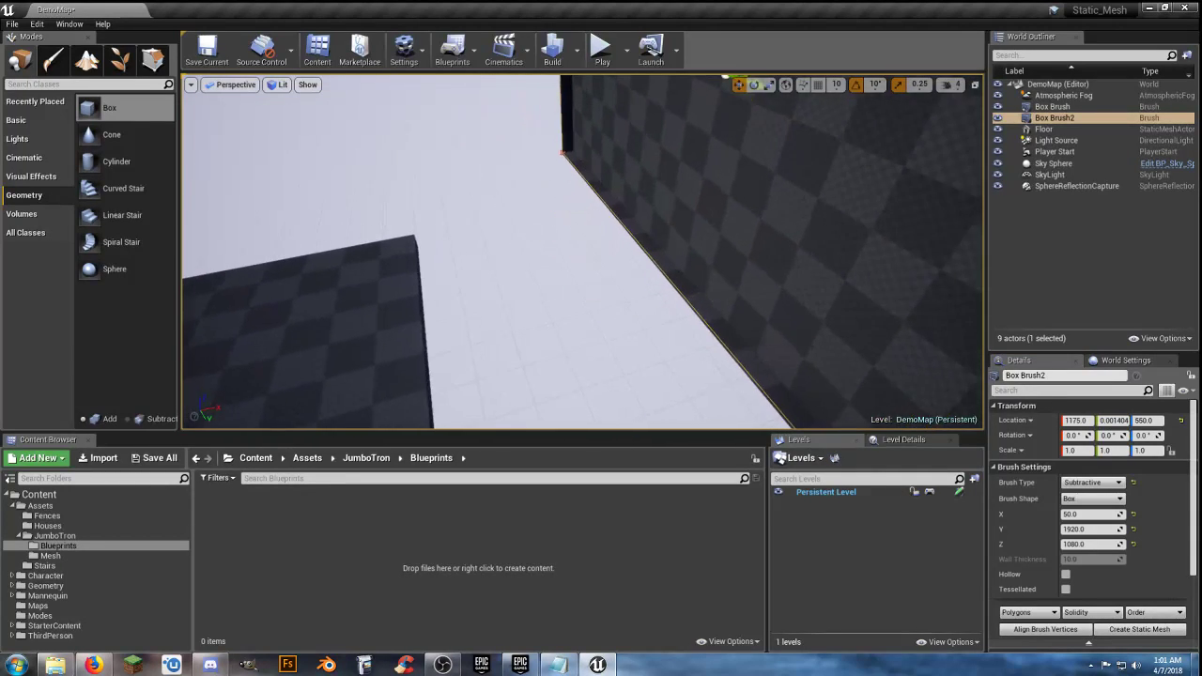
{"action": "key", "text": "f"}
{"action": "right_click_drag", "start_coordinate": [764, 241], "coordinate": [764, 241]}
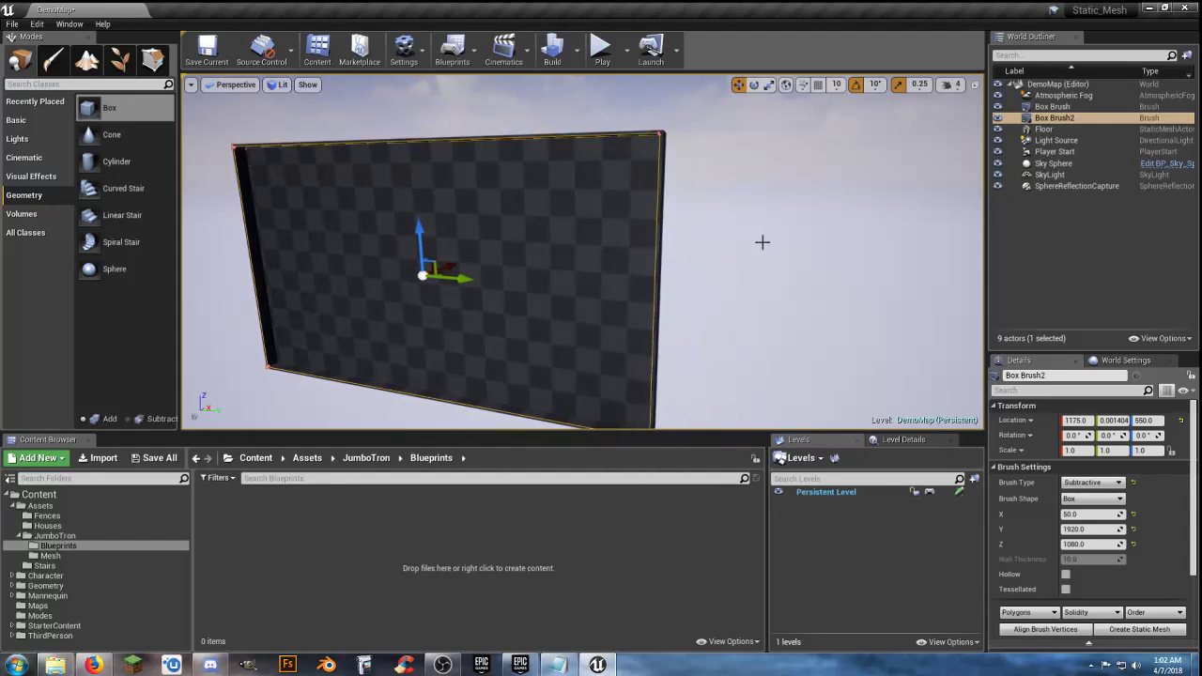
- Select the larger Box Brush in the World Outliner and frame it in the viewport
{"action": "left_click", "coordinate": [1051, 106]}
{"action": "key", "text": "f"}
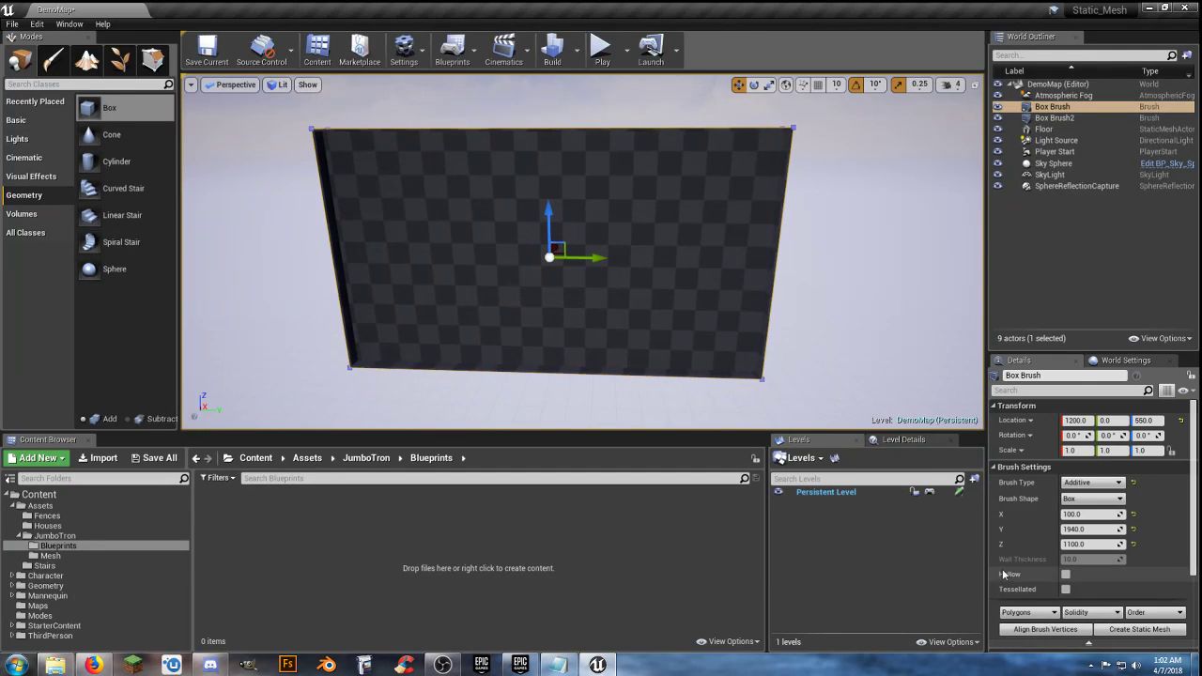
{"action": "mouse_move", "coordinate": [808, 192]}
{"action": "right_mouse_down"}
{"action": "mouse_move", "coordinate": [770, 226]}
{"action": "mouse_move", "coordinate": [799, 161]}
{"action": "right_mouse_up"}
- Apply M_Wood_Oak to the brush's top face and all adjacent surfaces
{"action": "left_click", "coordinate": [703, 262]}
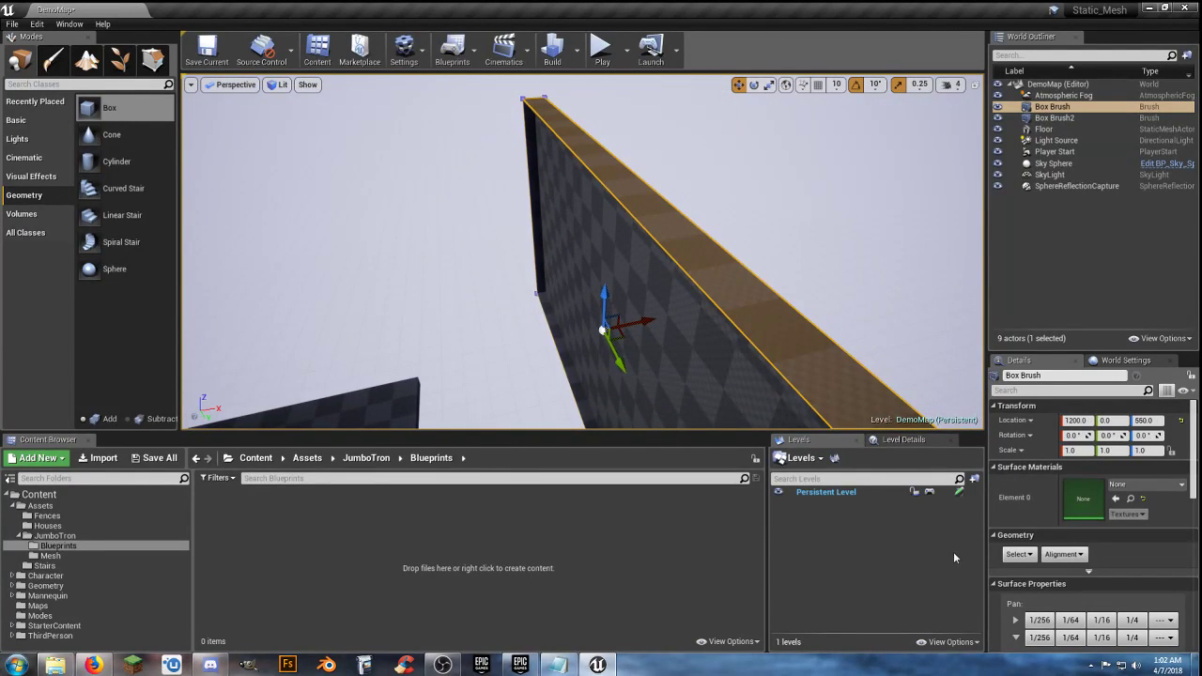
{"action": "left_click", "coordinate": [1018, 554]}
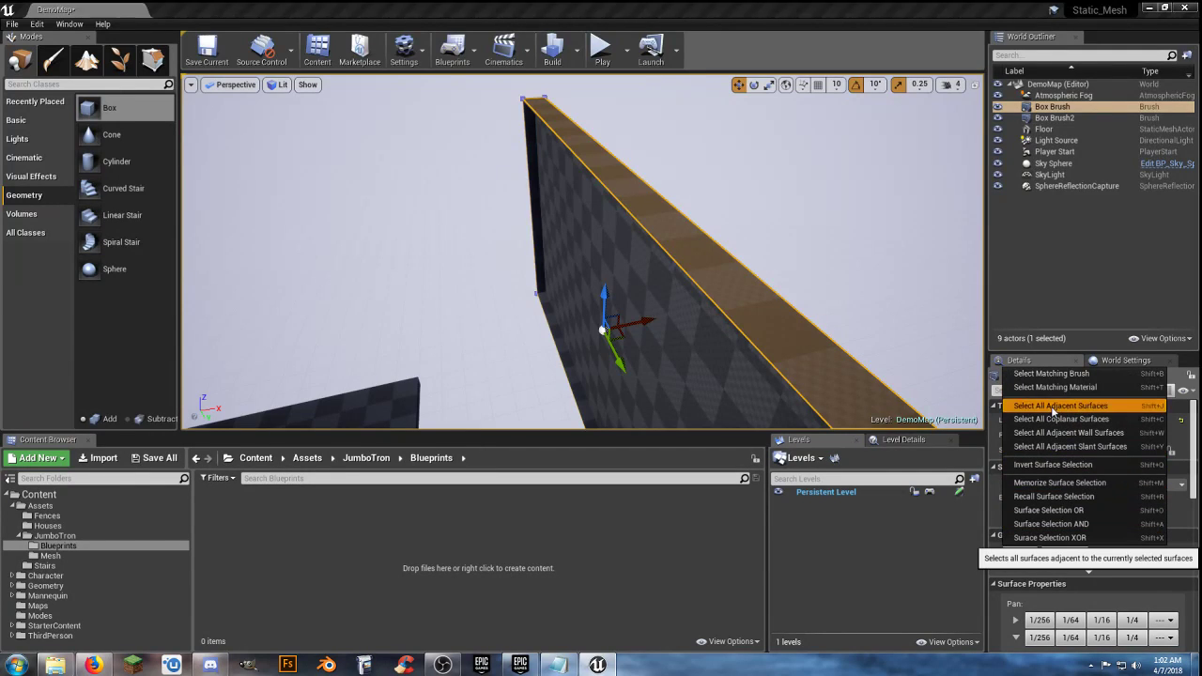
{"action": "left_click", "coordinate": [1053, 411]}
{"action": "left_click", "coordinate": [12, 625]}
{"action": "scroll", "coordinate": [56, 610], "scroll_direction": "down", "scroll_amount": 2}
{"action": "left_click", "coordinate": [51, 594]}
{"action": "scroll", "coordinate": [454, 582], "scroll_direction": "down", "scroll_amount": 3}
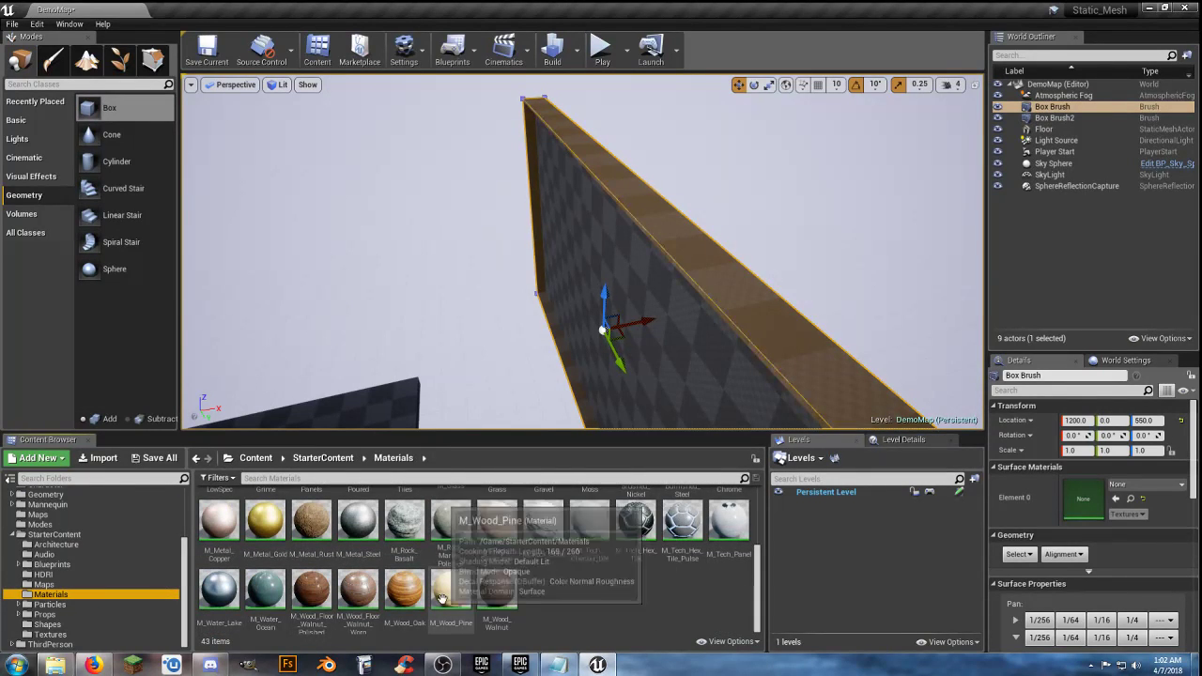
{"action": "left_click", "coordinate": [404, 591]}
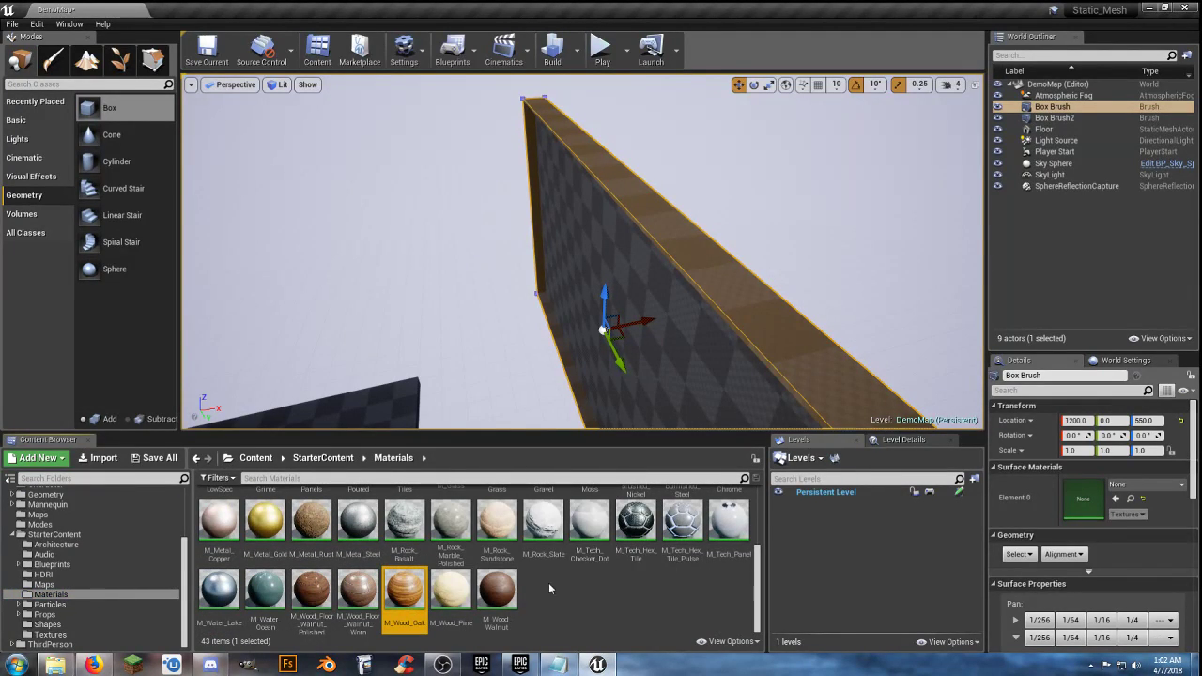
{"action": "left_click", "coordinate": [1115, 498]}
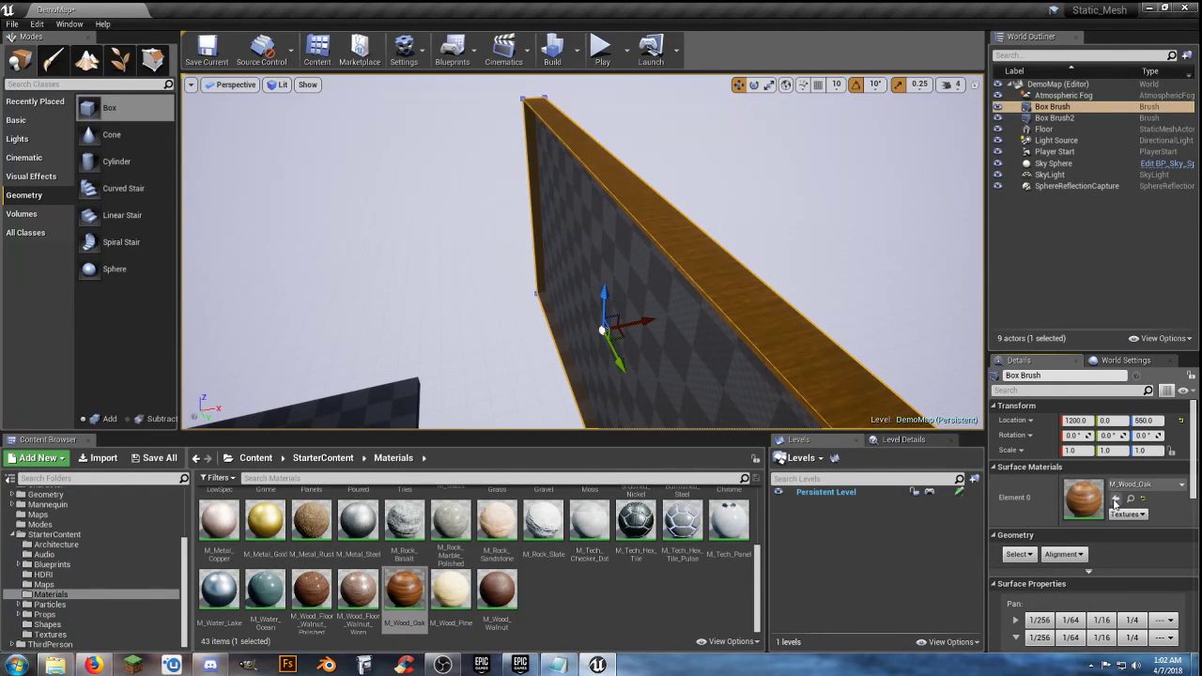
- Assign M_Wood_Walnut to Box Brush2's Element 0 material slot
{"action": "right_click_drag", "start_coordinate": [587, 354], "coordinate": [696, 291]}
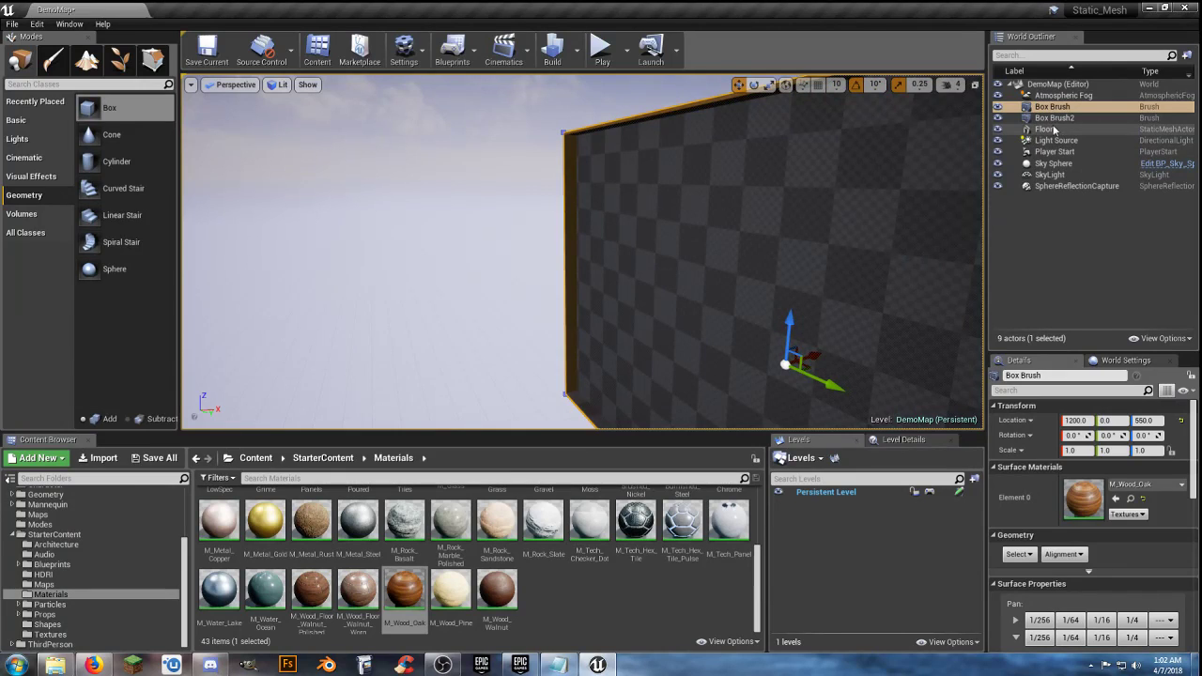
{"action": "left_click", "coordinate": [567, 167]}
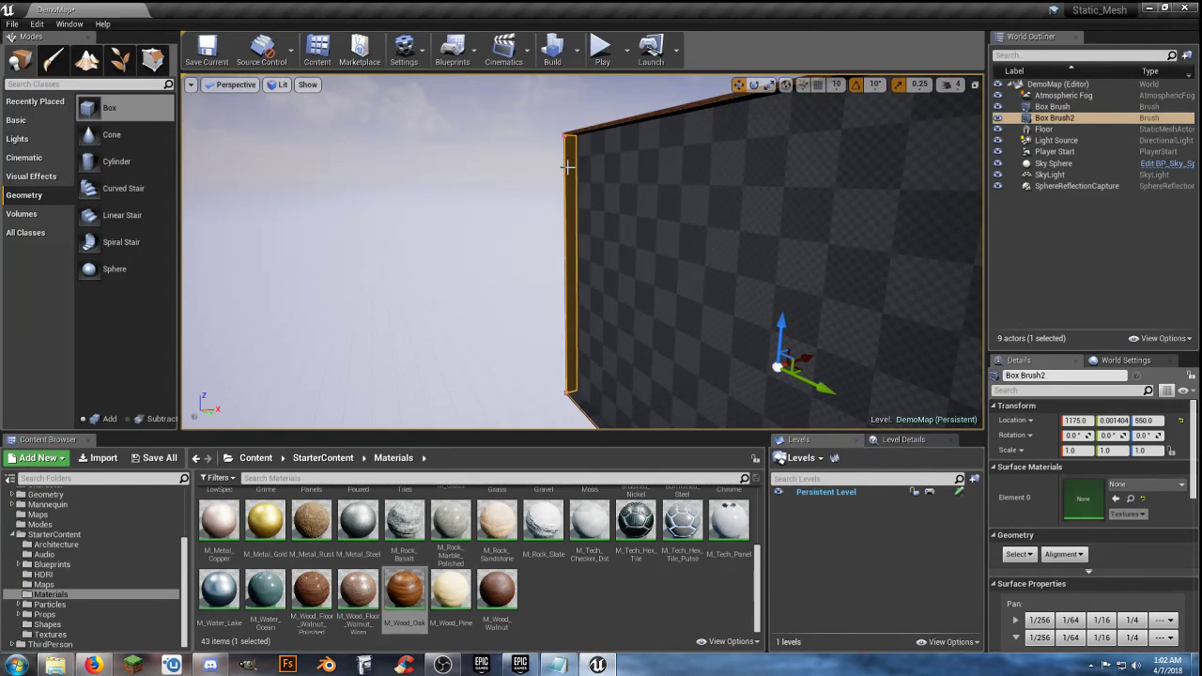
{"action": "left_click_drag", "start_coordinate": [404, 589], "coordinate": [1089, 499]}
{"action": "right_click_drag", "start_coordinate": [517, 332], "coordinate": [552, 340]}
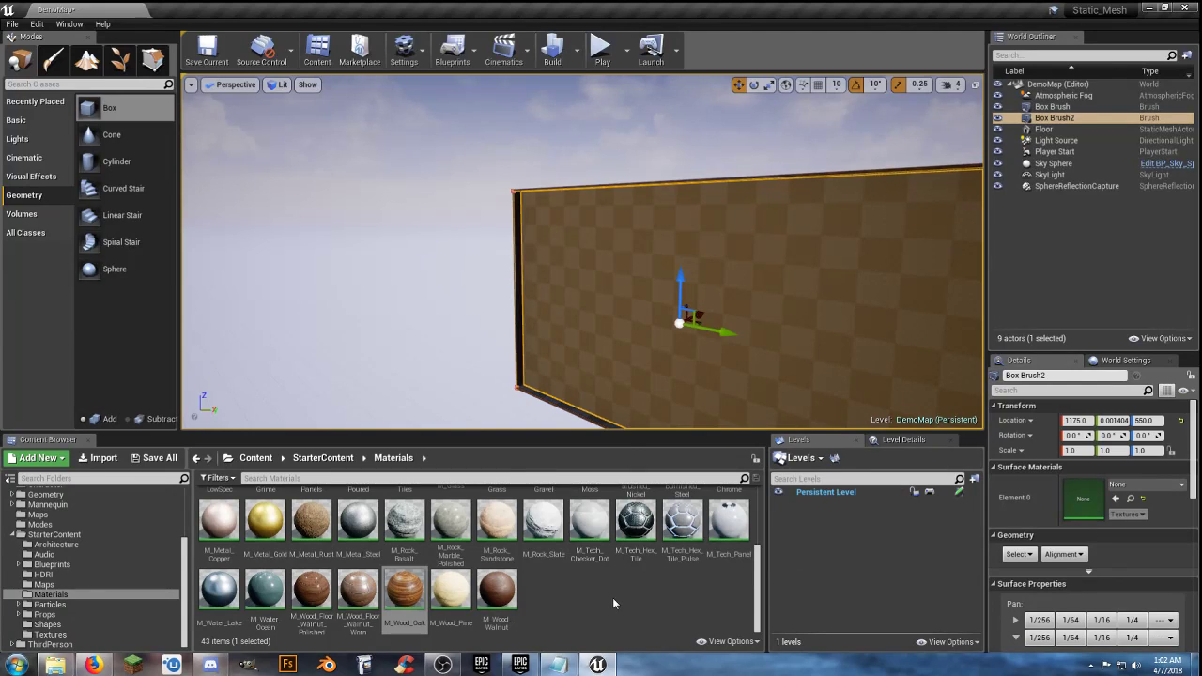
{"action": "scroll", "coordinate": [613, 603], "scroll_direction": "up", "scroll_amount": 3}
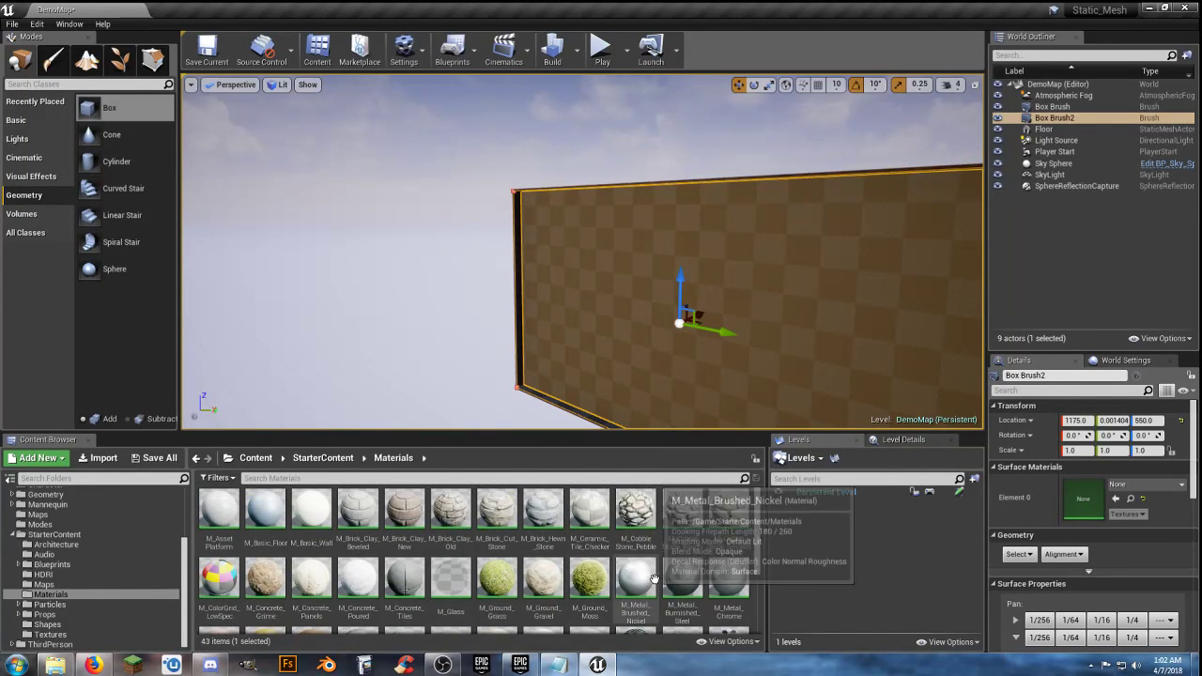
{"action": "scroll", "coordinate": [615, 559], "scroll_direction": "down", "scroll_amount": 3}
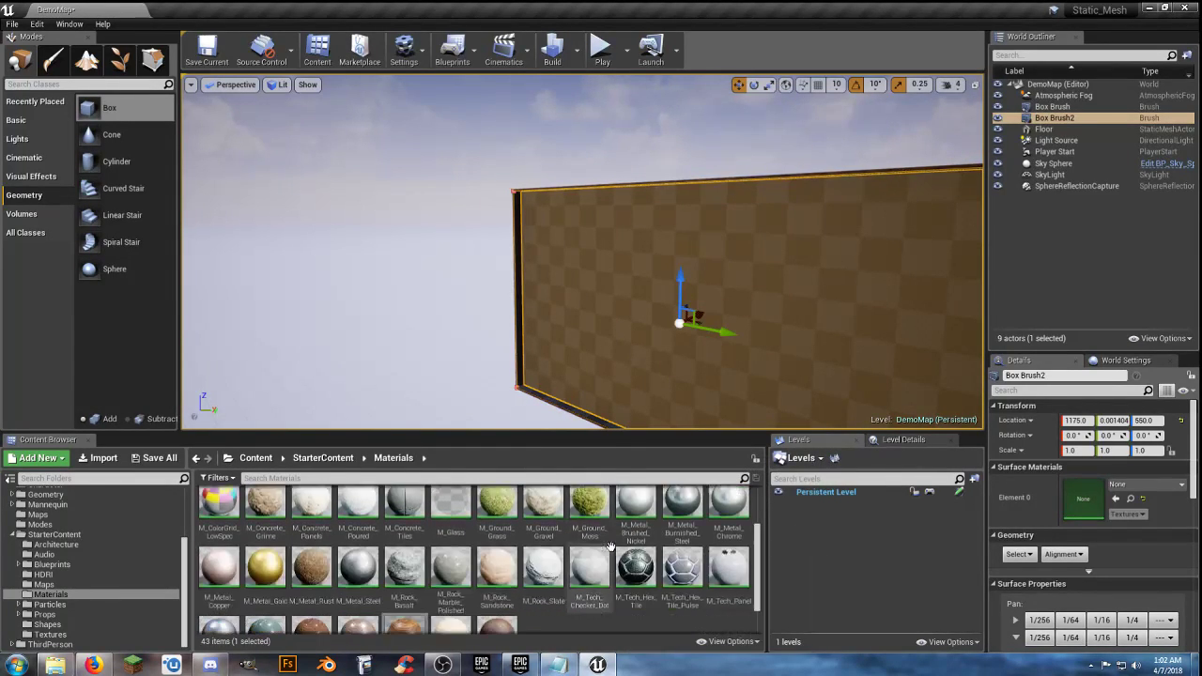
{"action": "scroll", "coordinate": [610, 546], "scroll_direction": "down", "scroll_amount": 2}
{"action": "mouse_move", "coordinate": [514, 594]}
{"action": "left_mouse_down"}
{"action": "mouse_move", "coordinate": [621, 614]}
{"action": "mouse_move", "coordinate": [1033, 544]}
{"action": "mouse_move", "coordinate": [1089, 507]}
{"action": "left_mouse_up"}
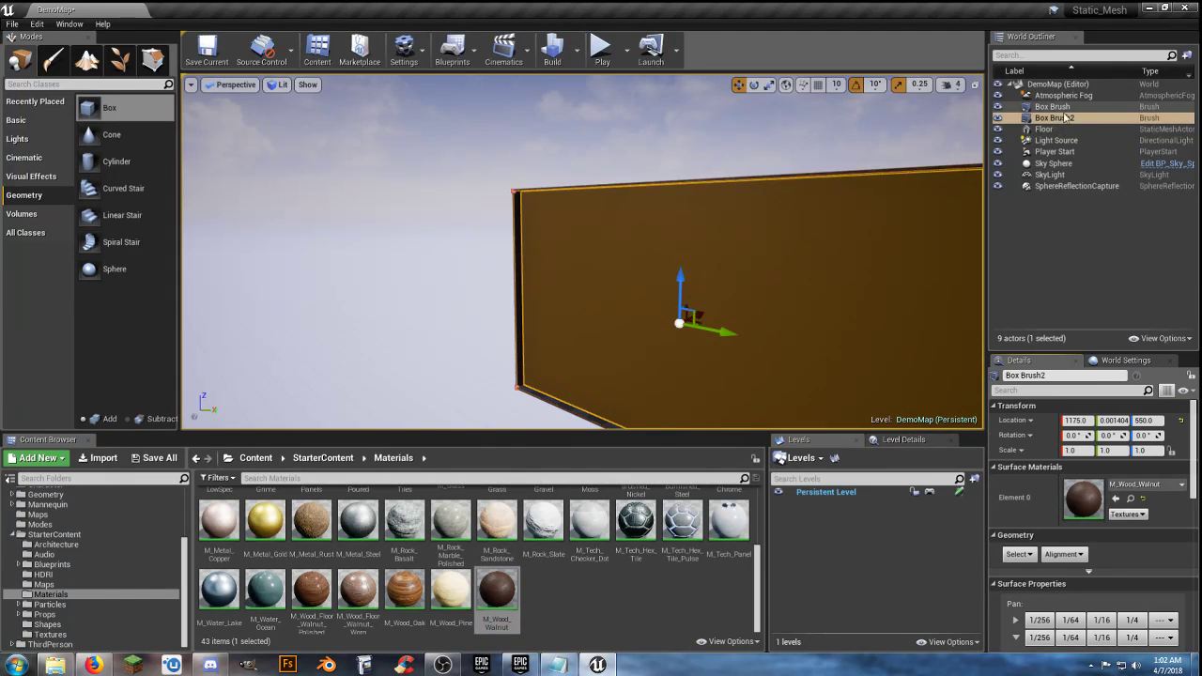
- Select all coplanar surfaces of Box Brush2 and set them to M_Wood_Oak
{"action": "left_click", "coordinate": [981, 112]}
{"action": "right_click_drag", "start_coordinate": [722, 251], "coordinate": [675, 310]}
{"action": "left_click", "coordinate": [672, 319]}
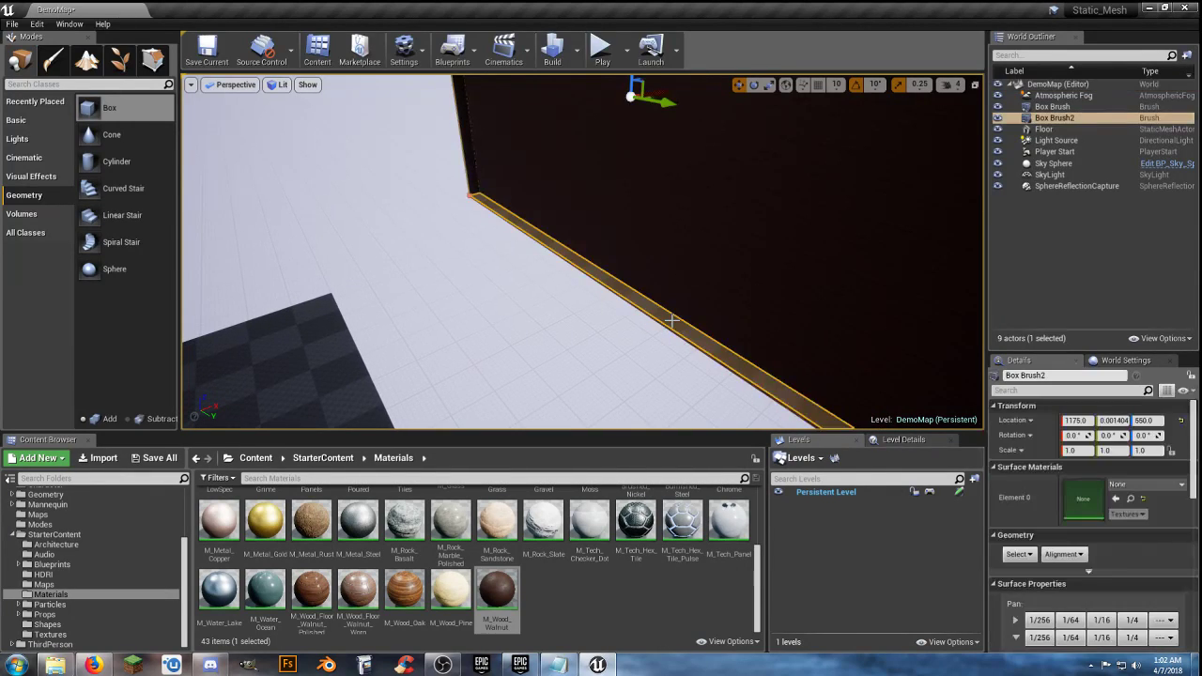
{"action": "left_click", "coordinate": [1016, 554]}
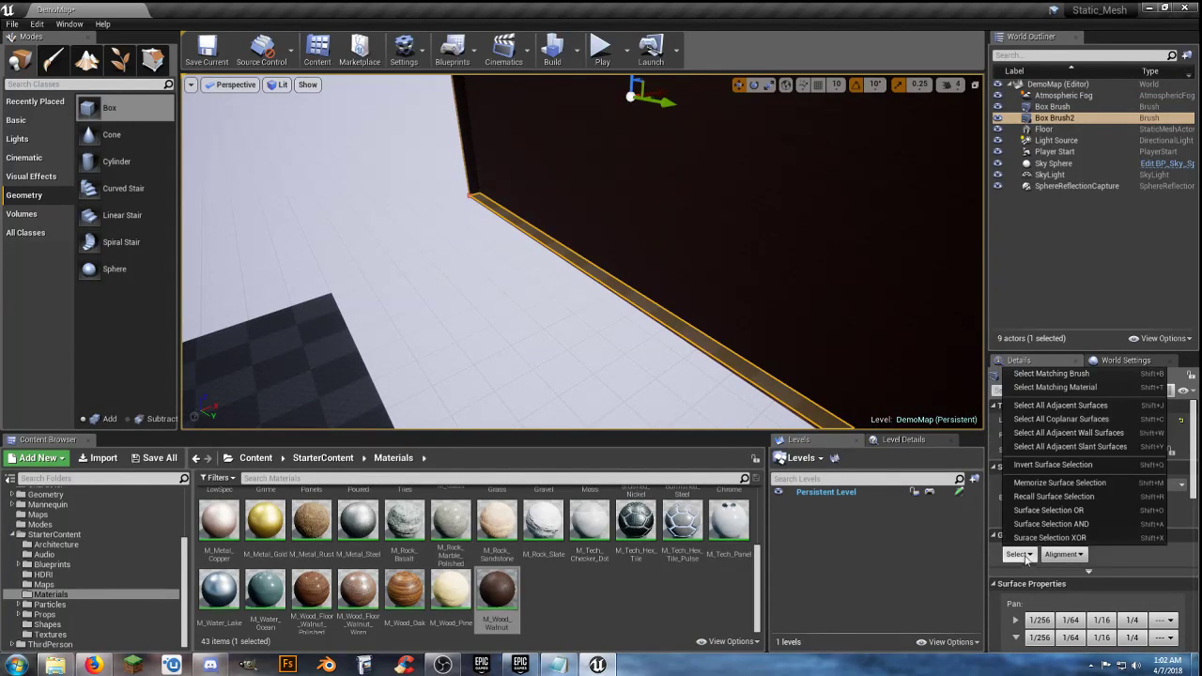
{"action": "left_click", "coordinate": [1042, 415]}
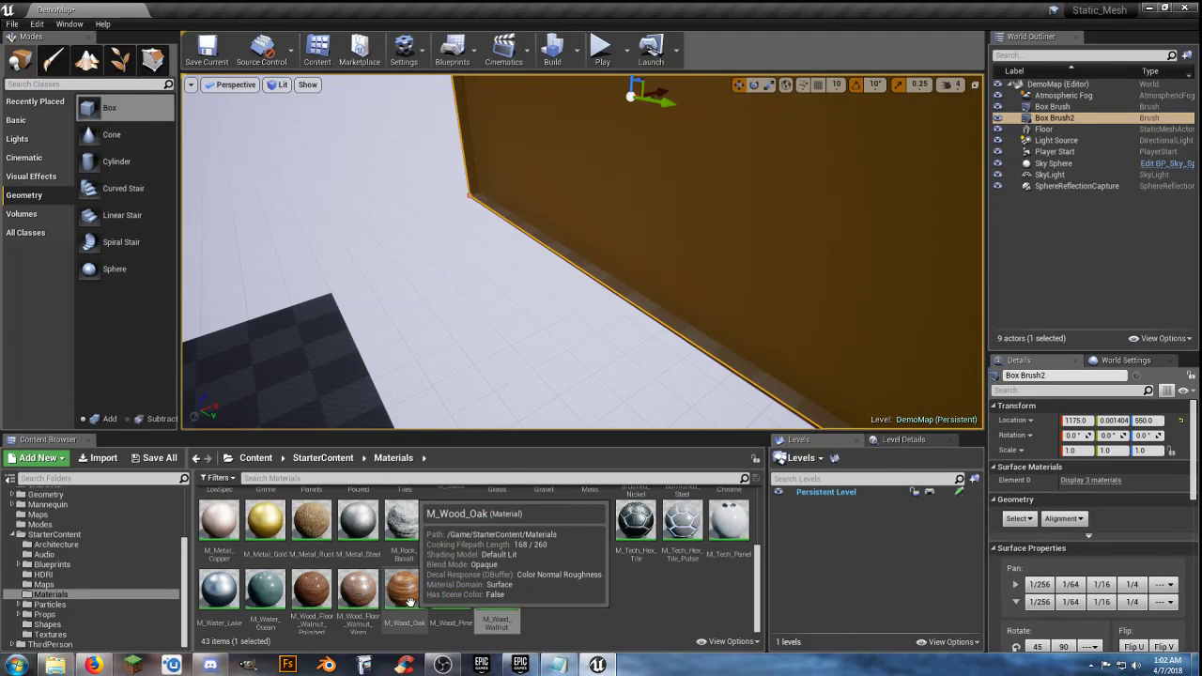
{"action": "left_click", "coordinate": [1084, 480]}
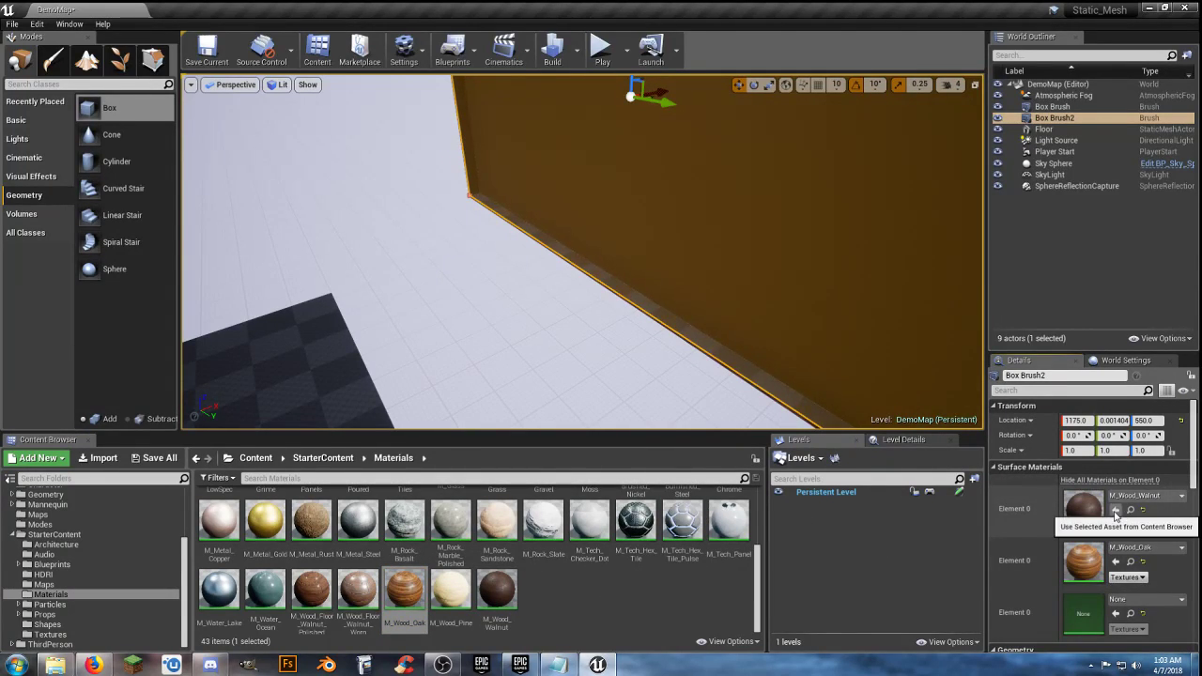
{"action": "left_click", "coordinate": [1115, 509]}
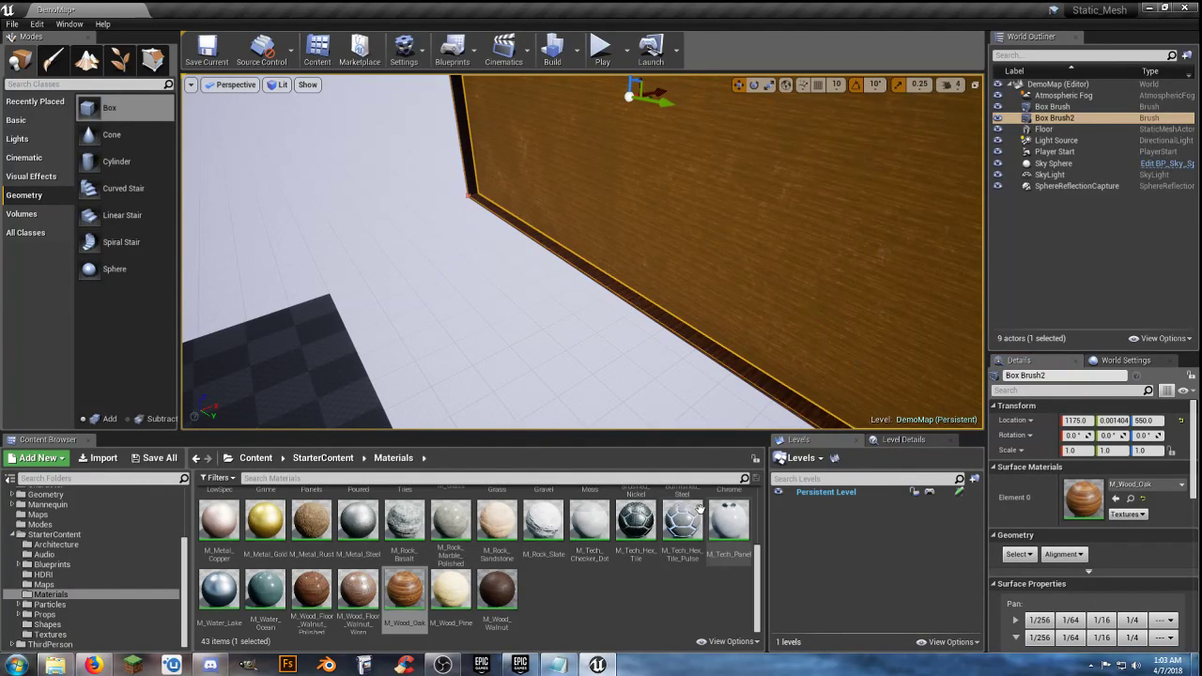
- Apply M_Wood_Walnut to the selected recessed surfaces
{"action": "left_click", "coordinate": [496, 590]}
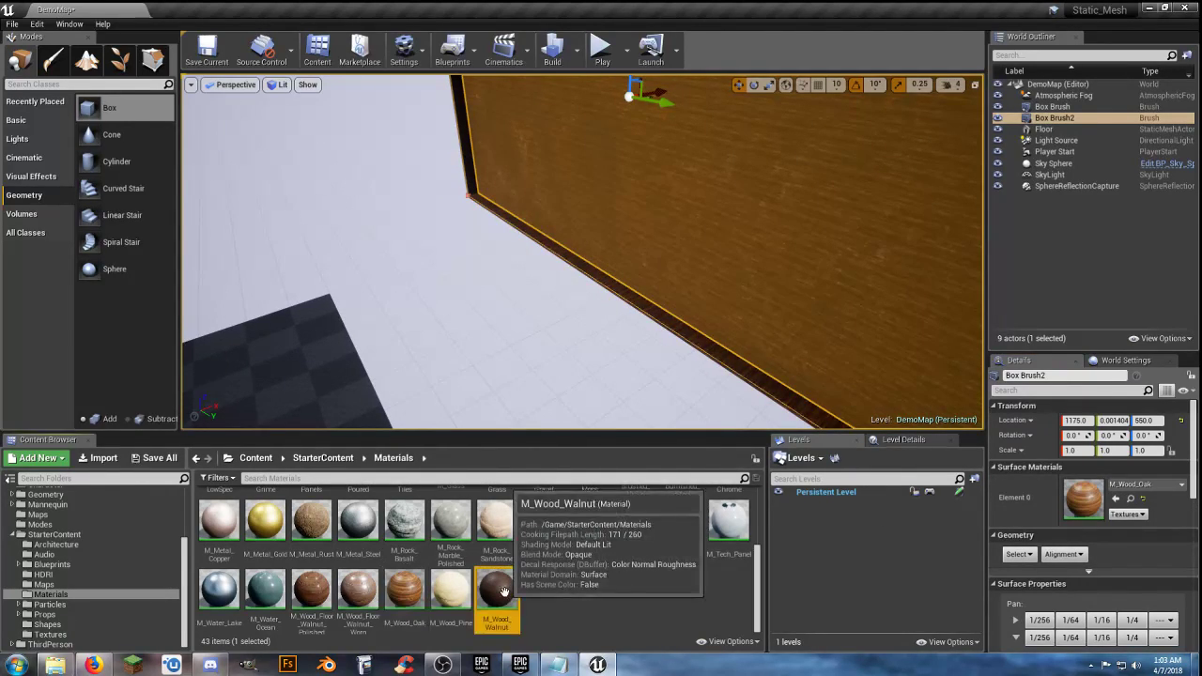
{"action": "left_click", "coordinate": [1115, 498]}
{"action": "key", "text": "f"}
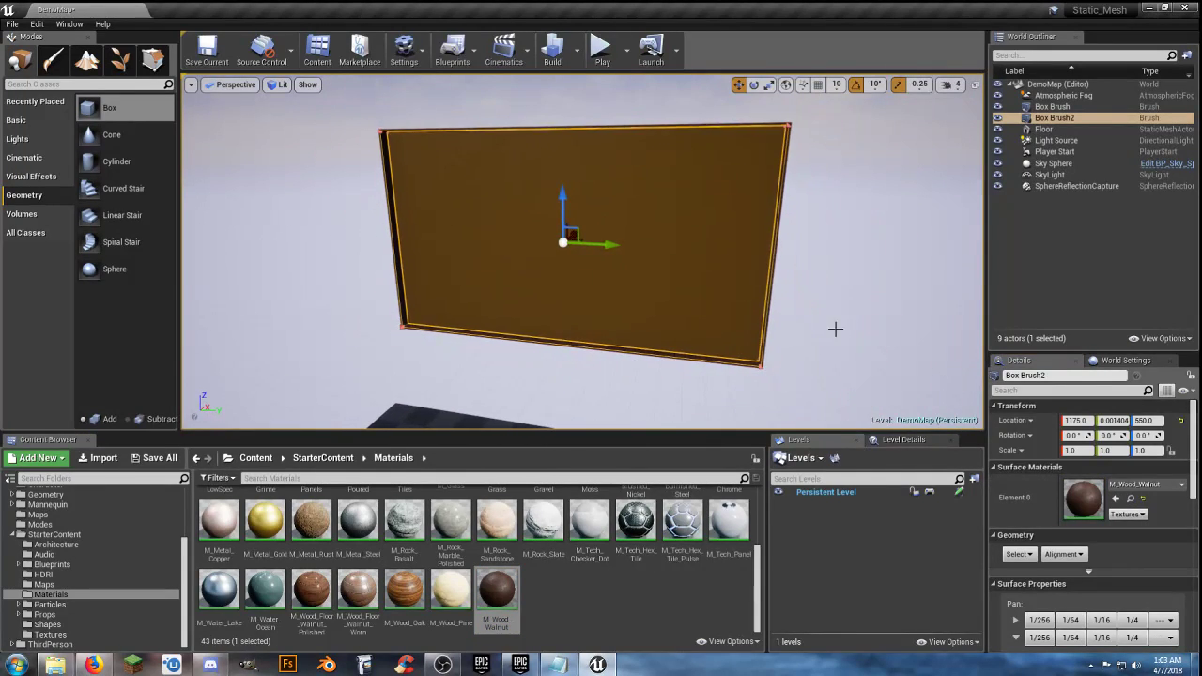
- Select both Box Brush2 and Box Brush in the World Outliner
{"action": "left_click", "coordinate": [839, 294]}
{"action": "left_click", "coordinate": [1053, 117]}
{"action": "left_click", "coordinate": [1052, 106], "text": "ctrl"}
{"action": "scroll", "coordinate": [1160, 600], "scroll_direction": "down", "scroll_amount": 1}
- Convert both brushes into static mesh Jumbo_Tron_SM saved in Assets/JumboTron/Mesh
{"action": "left_click", "coordinate": [1150, 611]}
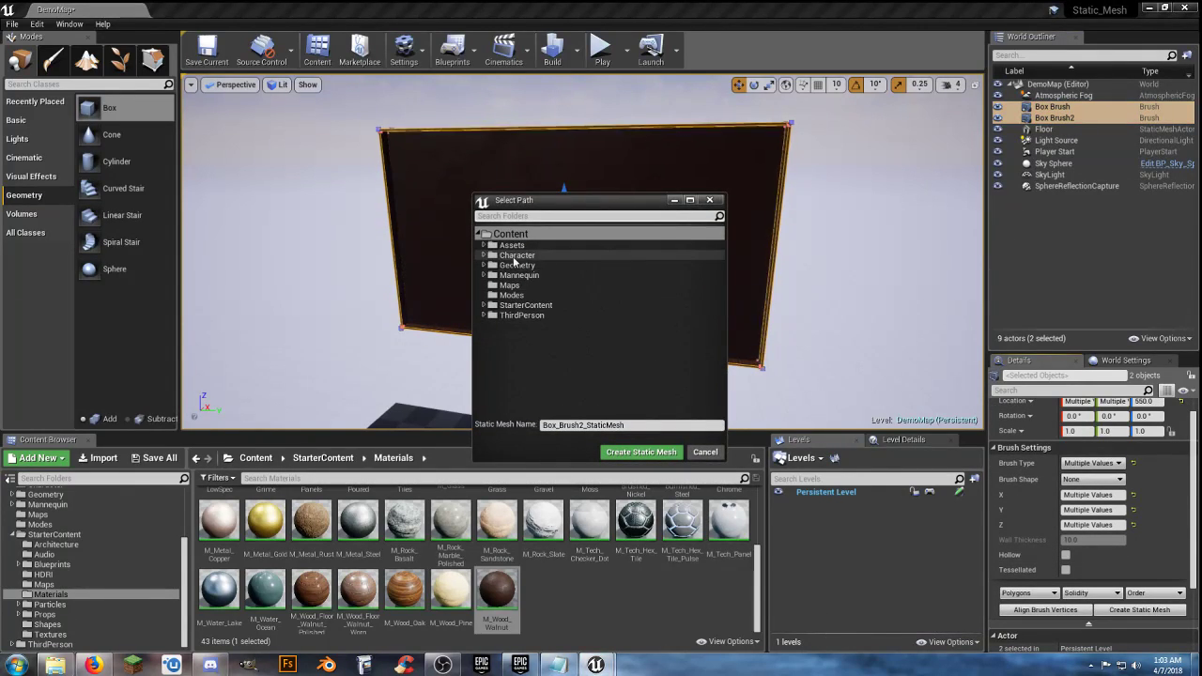
{"action": "left_click", "coordinate": [484, 246]}
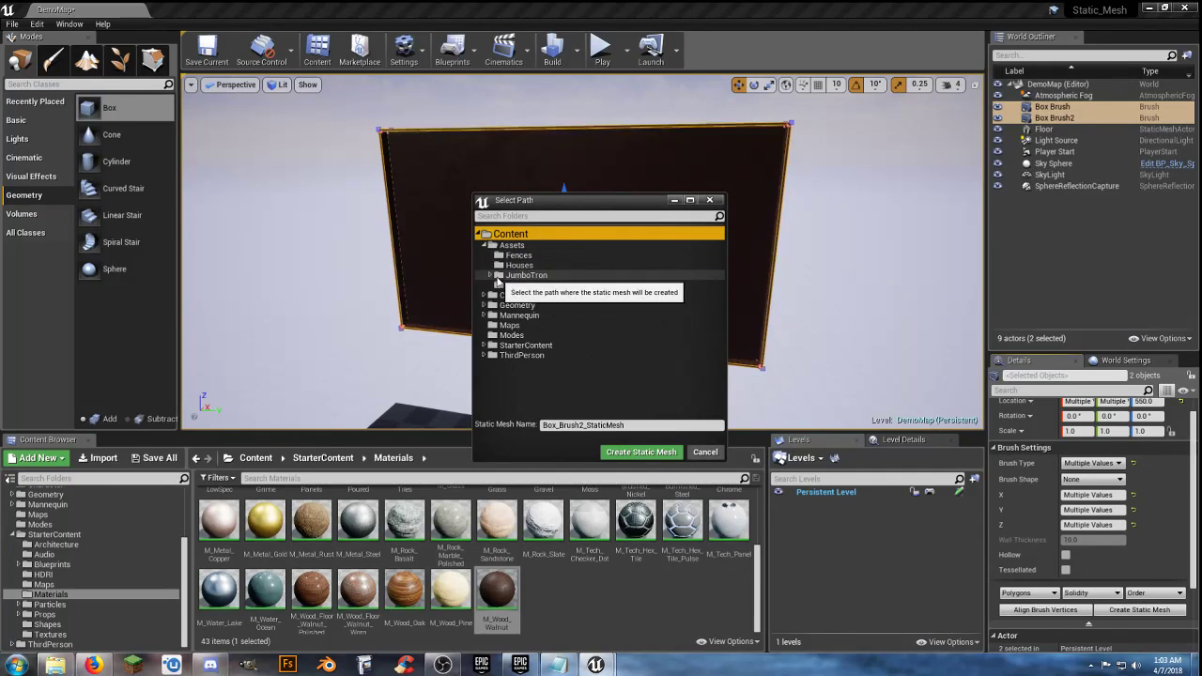
{"action": "left_click", "coordinate": [492, 275]}
{"action": "left_click", "coordinate": [516, 295]}
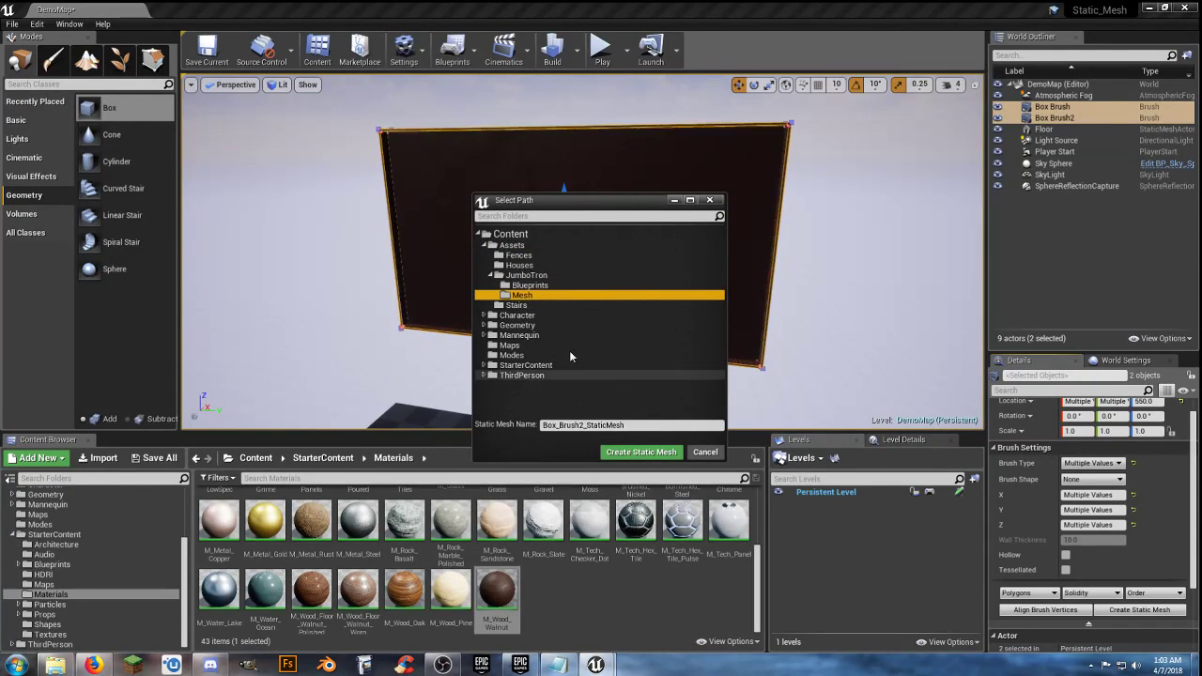
{"action": "left_click_drag", "start_coordinate": [629, 425], "coordinate": [531, 425]}
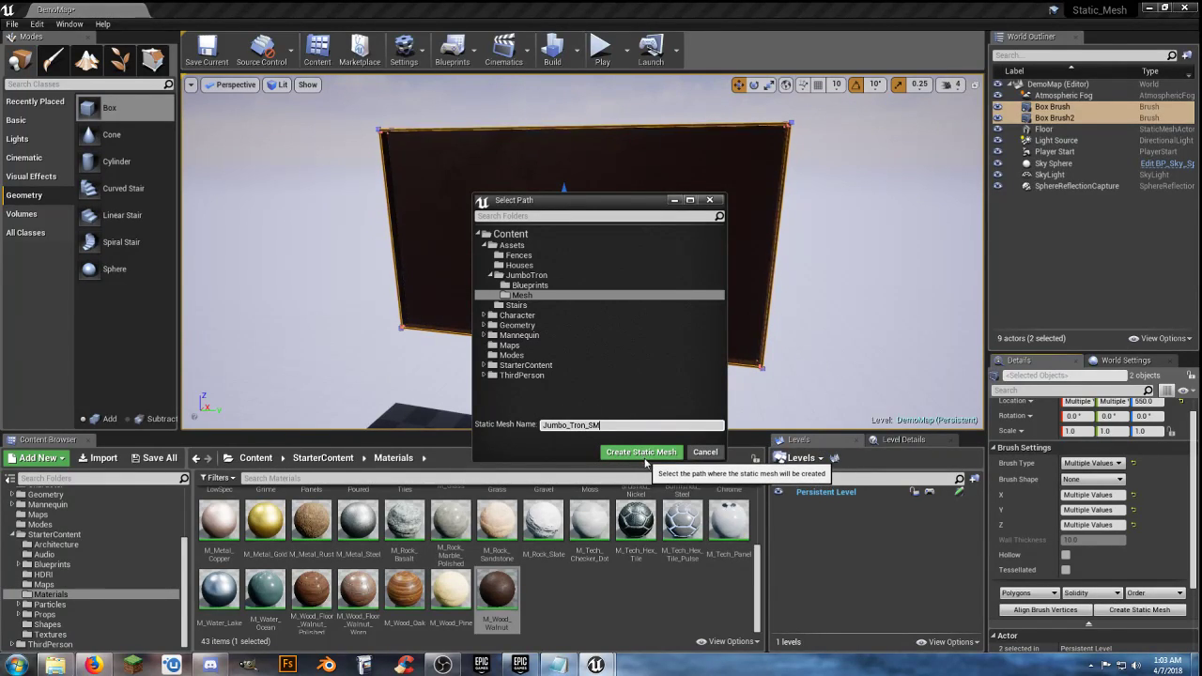
{"action": "left_click", "coordinate": [644, 451]}
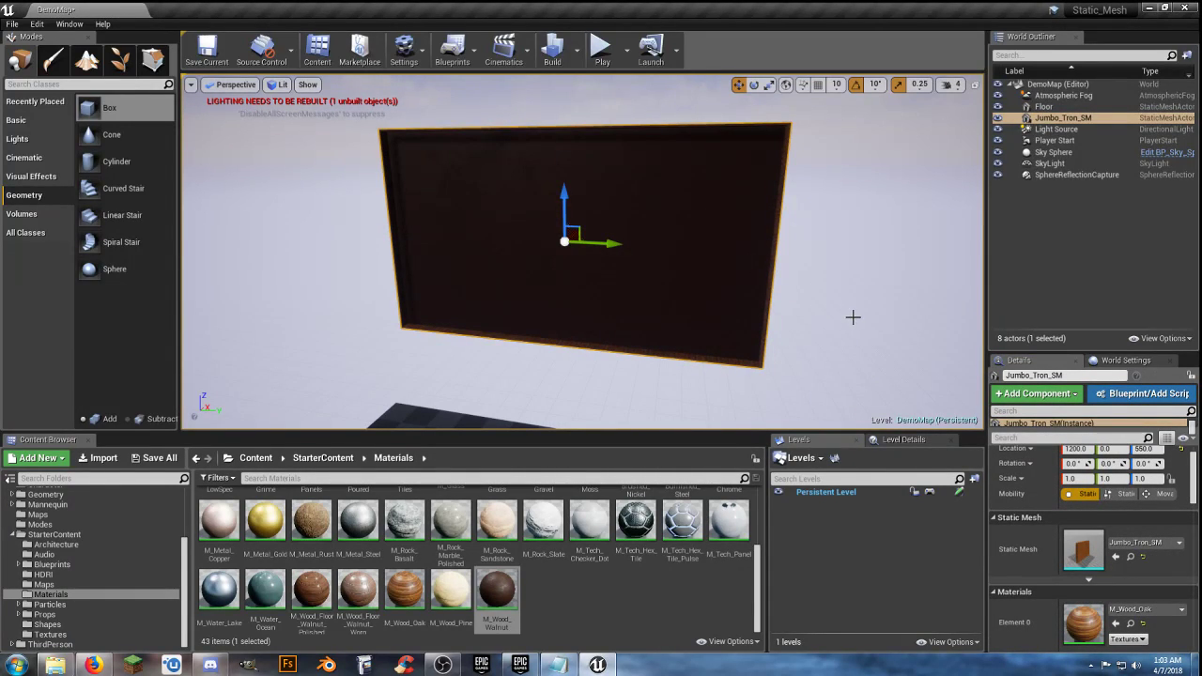
- Open the empty Assets/JumboTron/Blueprints folder in the Content Browser
{"action": "mouse_move", "coordinate": [854, 271]}
{"action": "right_mouse_down"}
{"action": "mouse_move", "coordinate": [925, 274]}
{"action": "mouse_move", "coordinate": [853, 272]}
{"action": "right_mouse_up"}
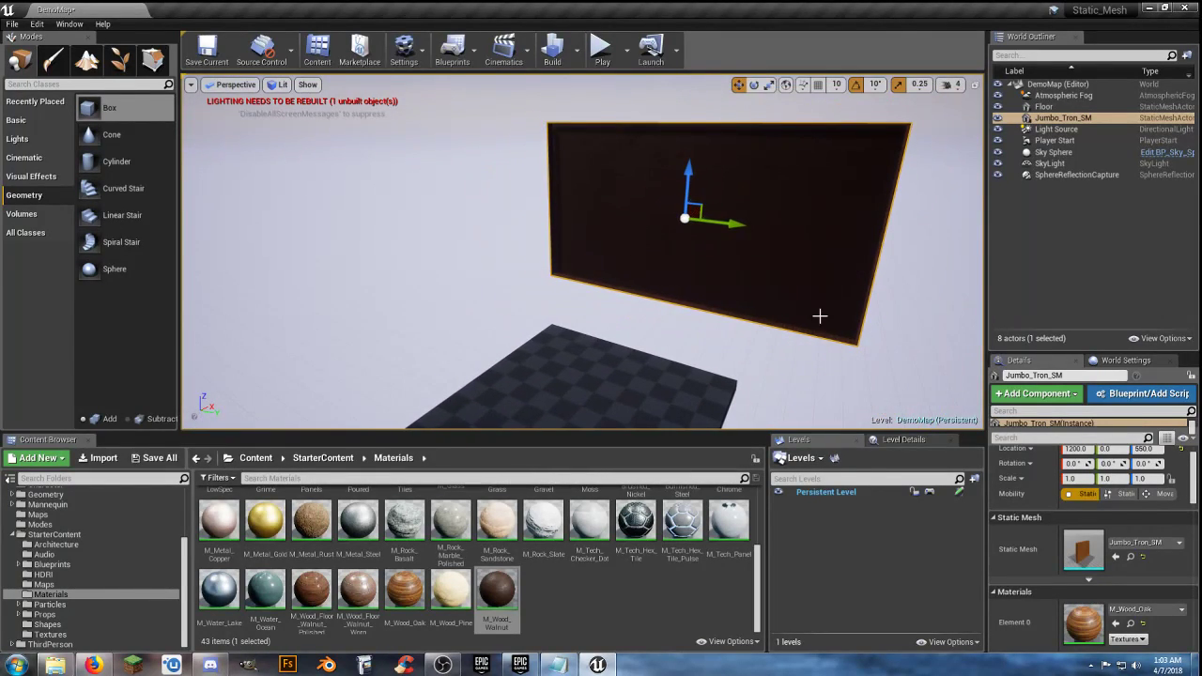
{"action": "left_click", "coordinate": [593, 600]}
{"action": "left_click", "coordinate": [51, 594]}
{"action": "scroll", "coordinate": [178, 563], "scroll_direction": "up", "scroll_amount": 2}
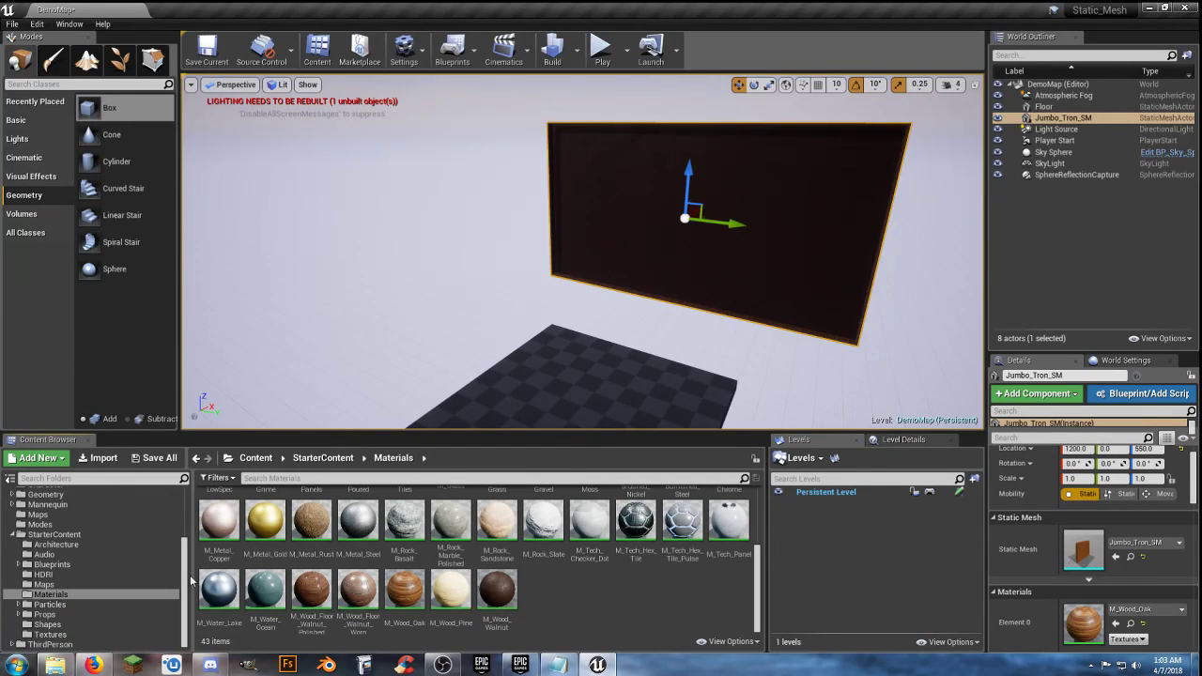
{"action": "scroll", "coordinate": [189, 565], "scroll_direction": "up", "scroll_amount": 3}
{"action": "left_click", "coordinate": [68, 546]}
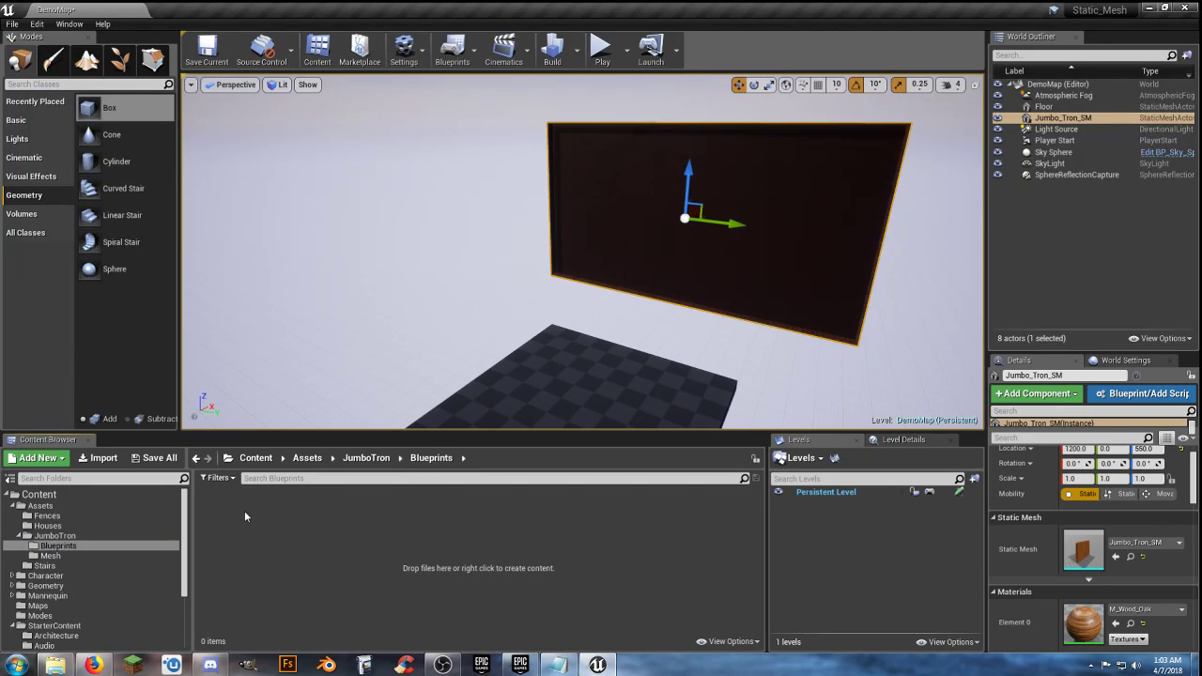
- Create a widget blueprint named Jumbo_Tron_W
{"action": "right_click", "coordinate": [244, 510]}
{"action": "mouse_move", "coordinate": [295, 504]}
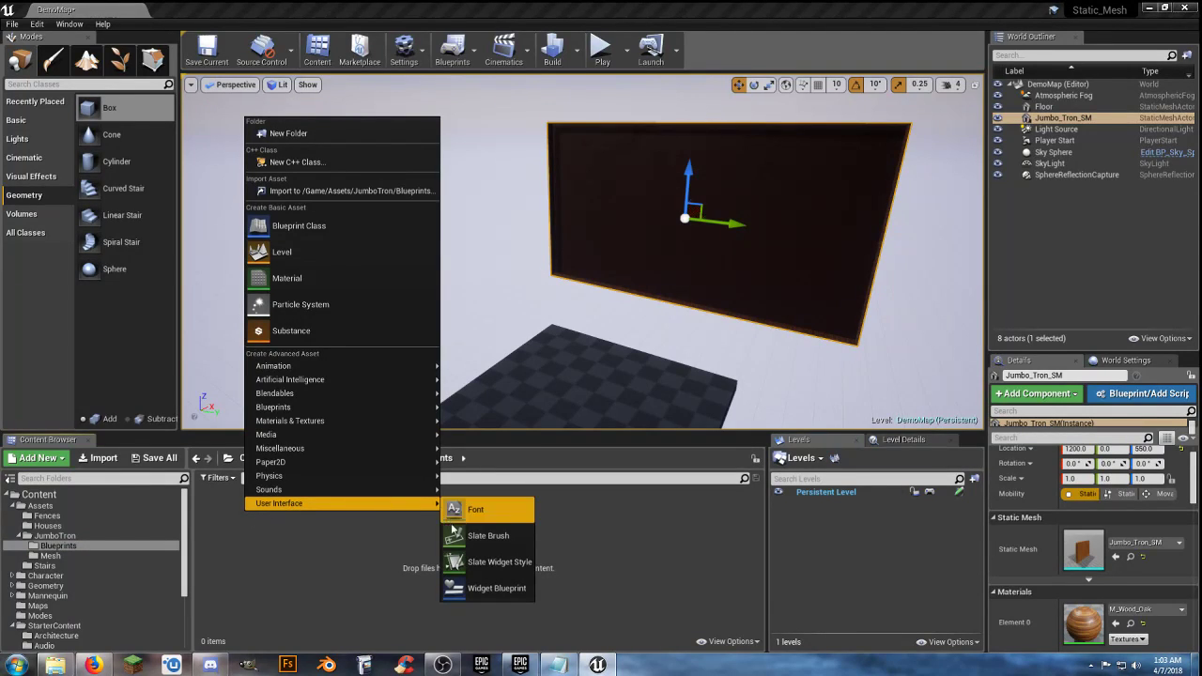
{"action": "left_click", "coordinate": [495, 587]}
{"action": "key", "text": "Return"}
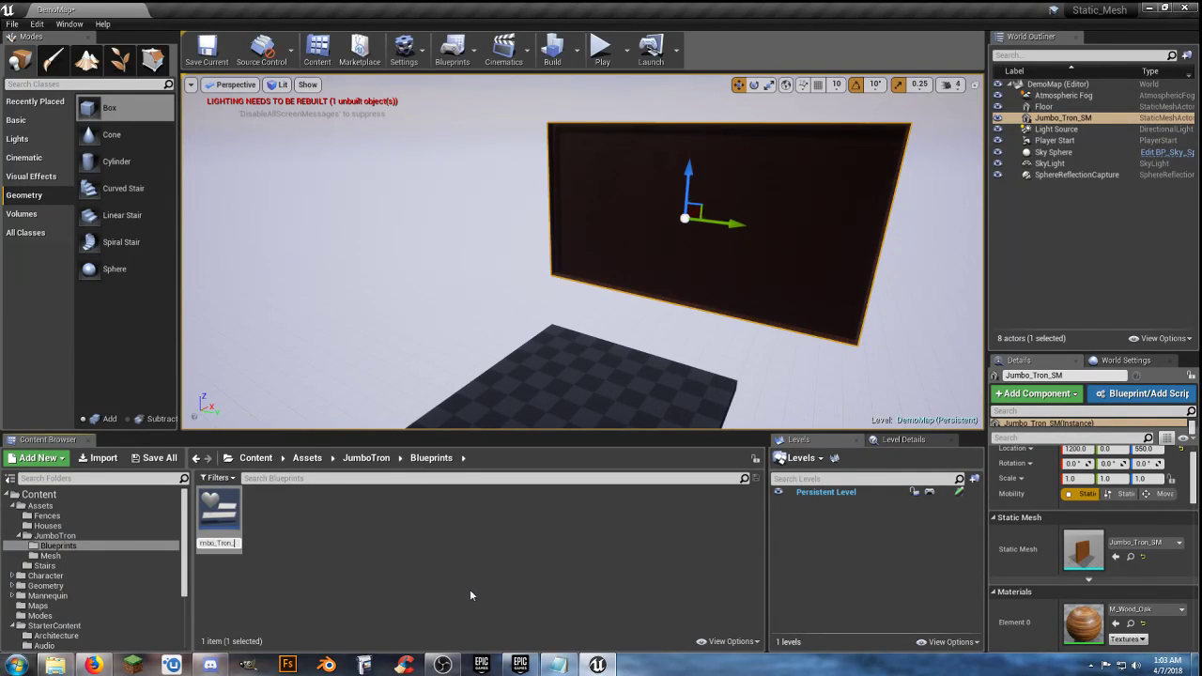
{"action": "key", "text": "Return"}
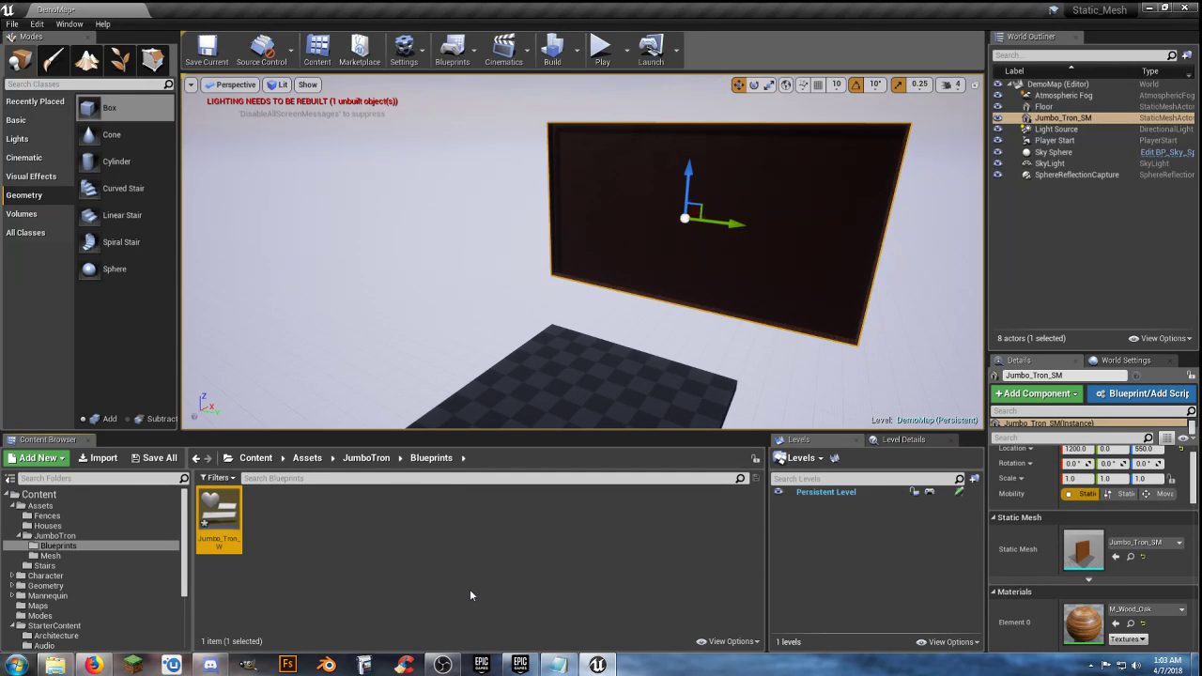
- Create an Actor blueprint class named Jumbo_Tron_BP
{"action": "right_click", "coordinate": [308, 527]}
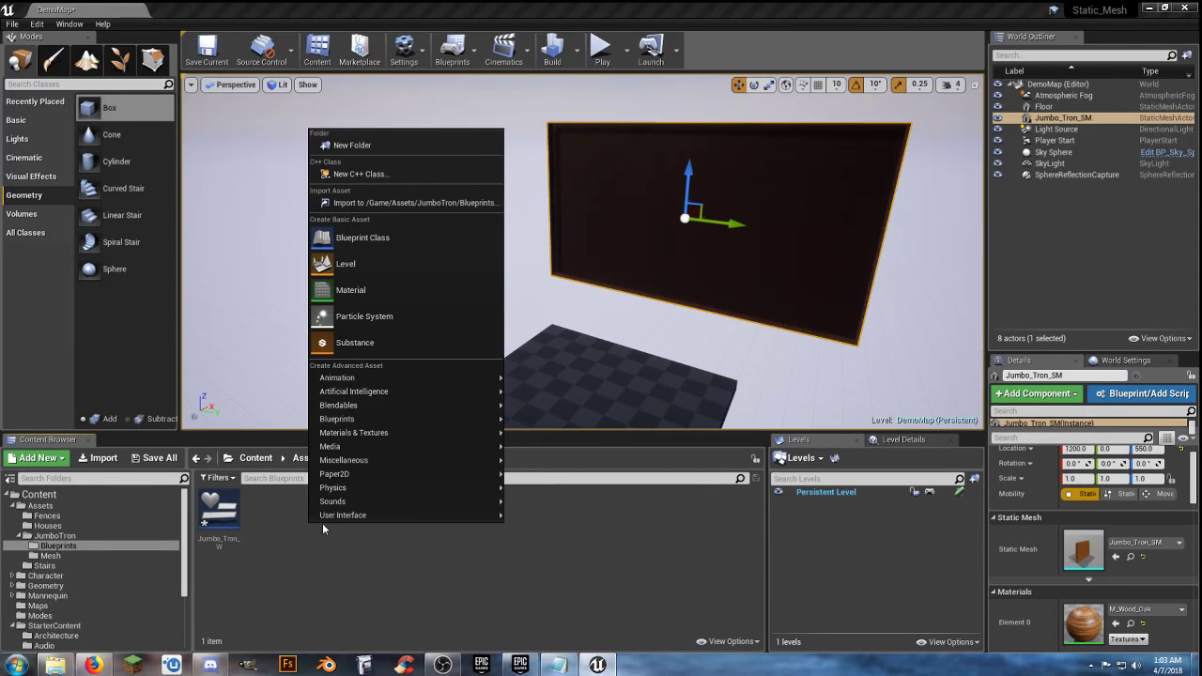
{"action": "left_click", "coordinate": [362, 237]}
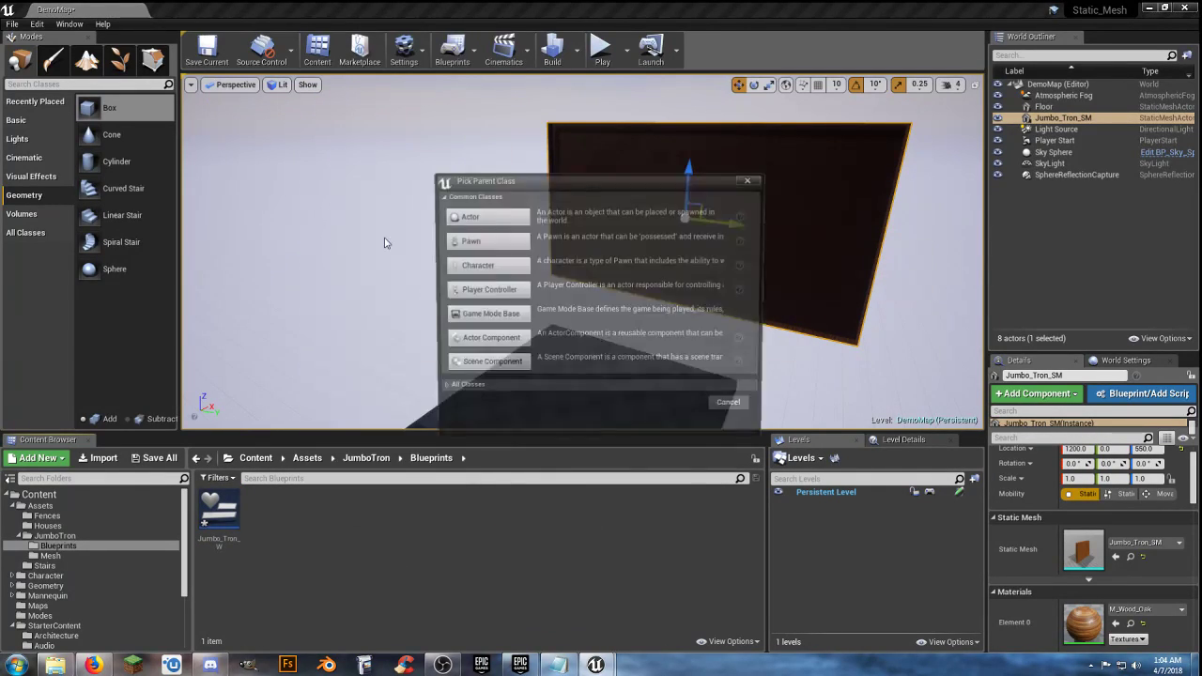
{"action": "left_click", "coordinate": [488, 228]}
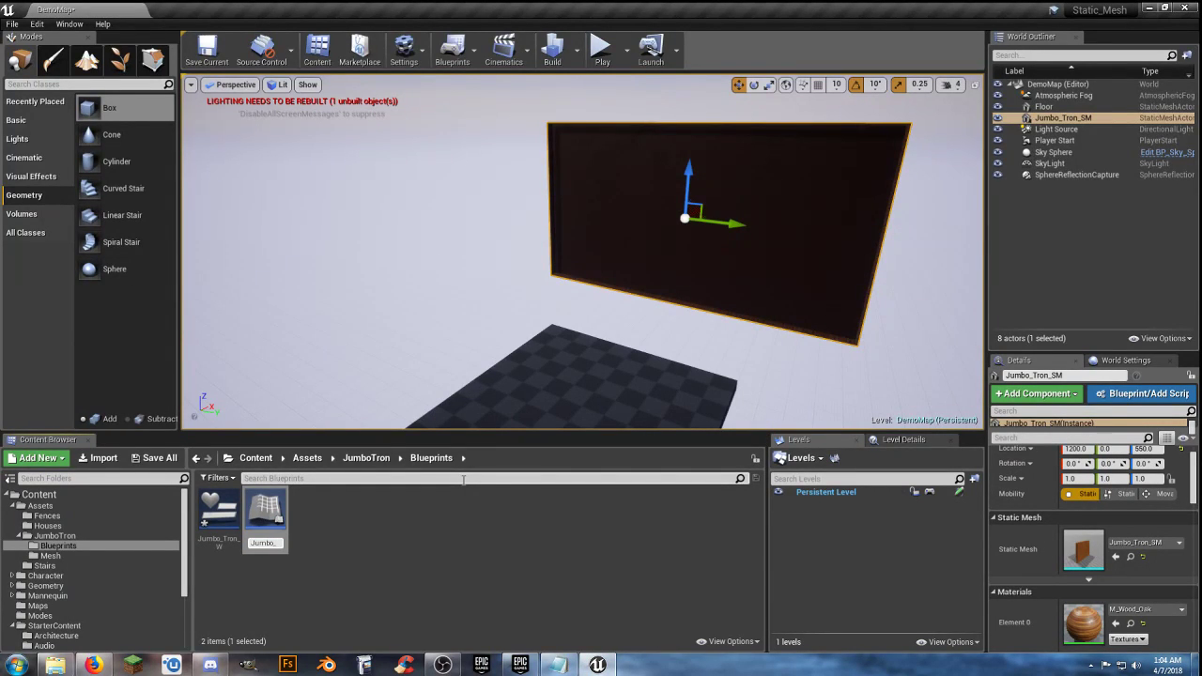
{"action": "type", "text": "Jumbo_Tron_BP"}
{"action": "key", "text": "Return"}
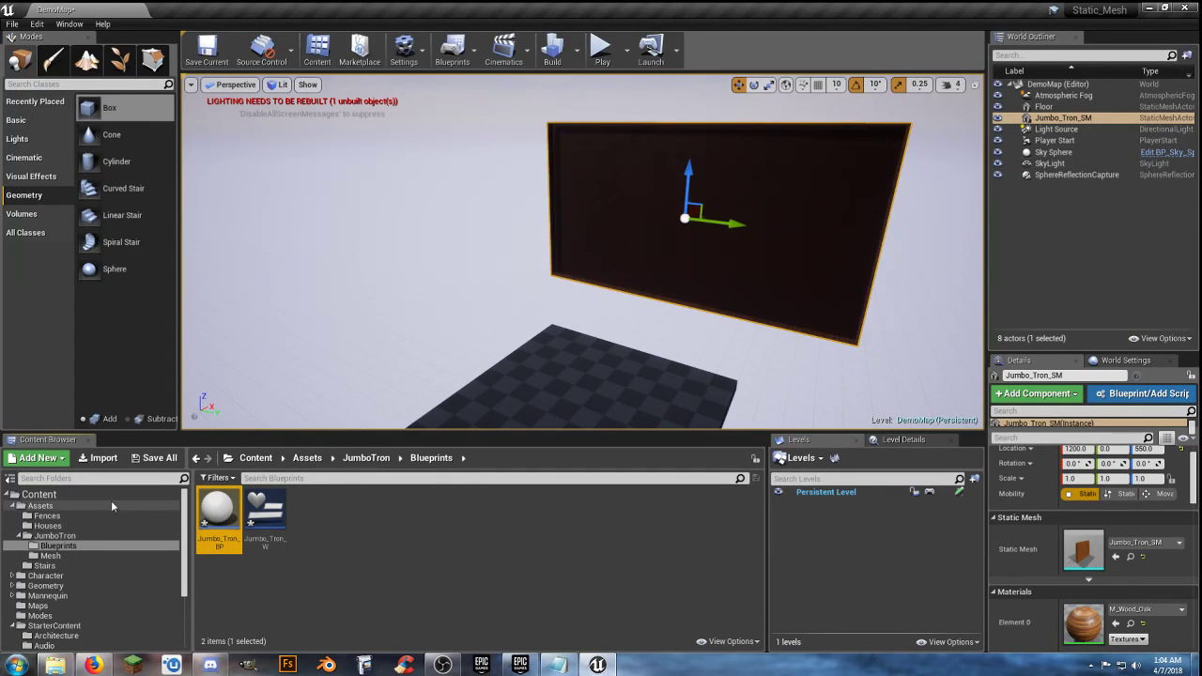
- Save all new assets and run Build Lighting Only on the level
{"action": "left_click", "coordinate": [160, 458]}
{"action": "left_click", "coordinate": [704, 439]}
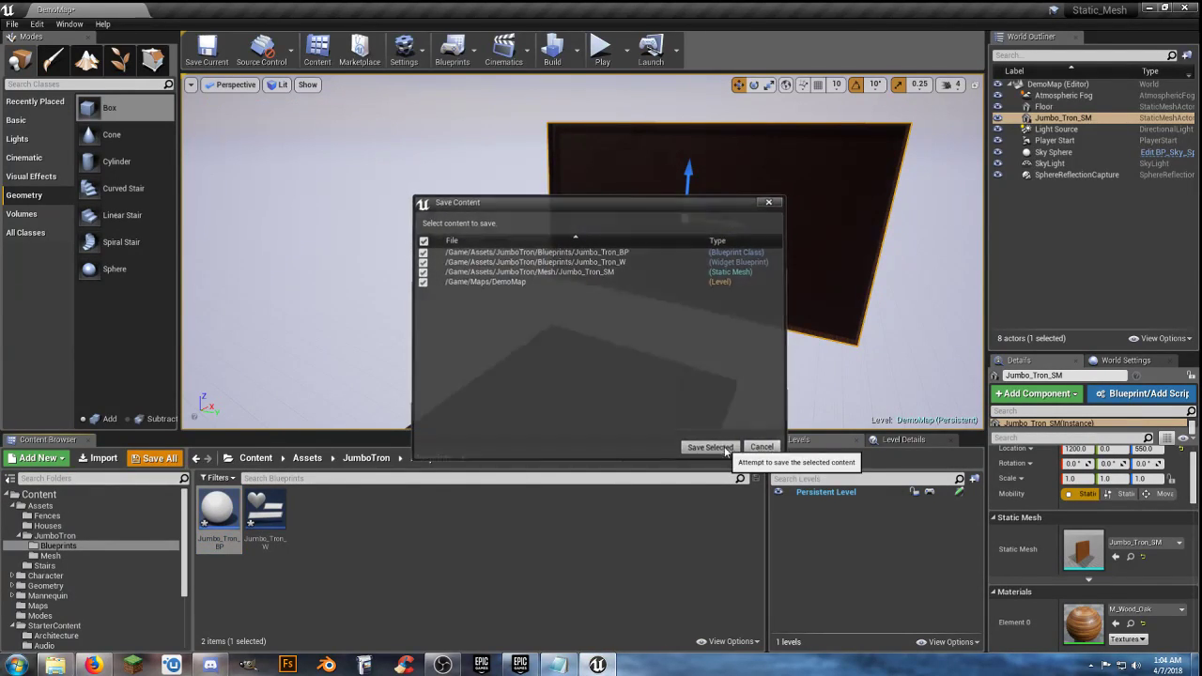
{"action": "left_click", "coordinate": [576, 49]}
{"action": "left_click", "coordinate": [623, 88]}
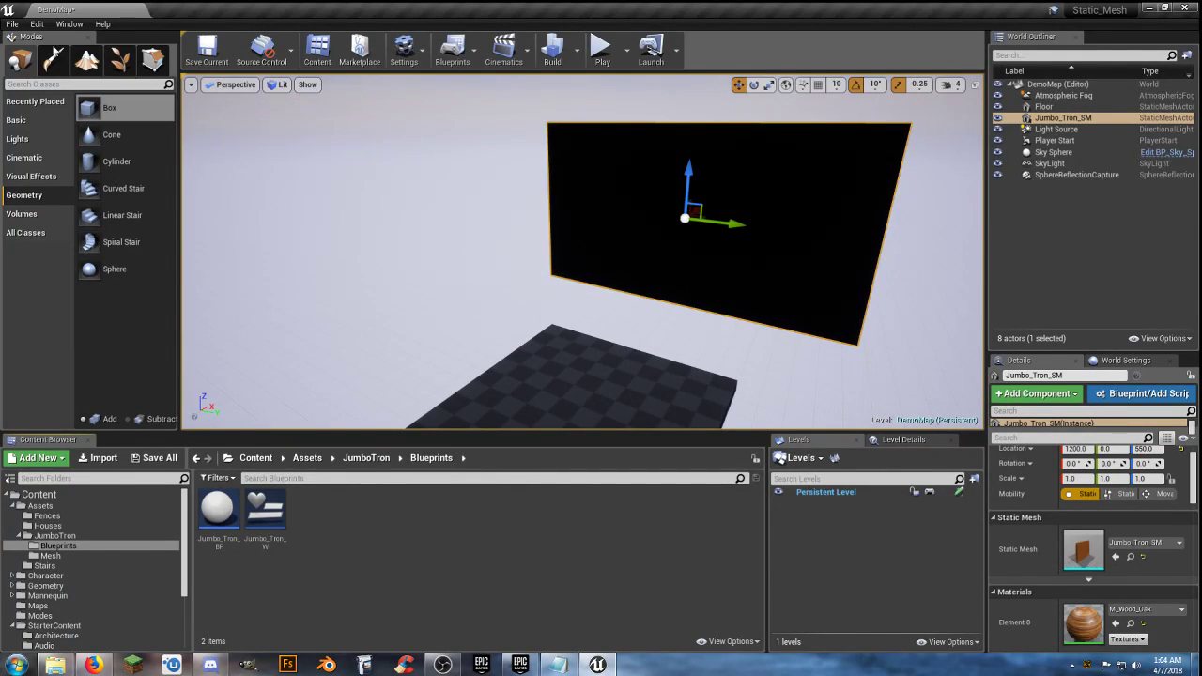
- Enable the Web Browser plugin, save the map, and restart the editor
{"action": "left_click", "coordinate": [37, 23]}
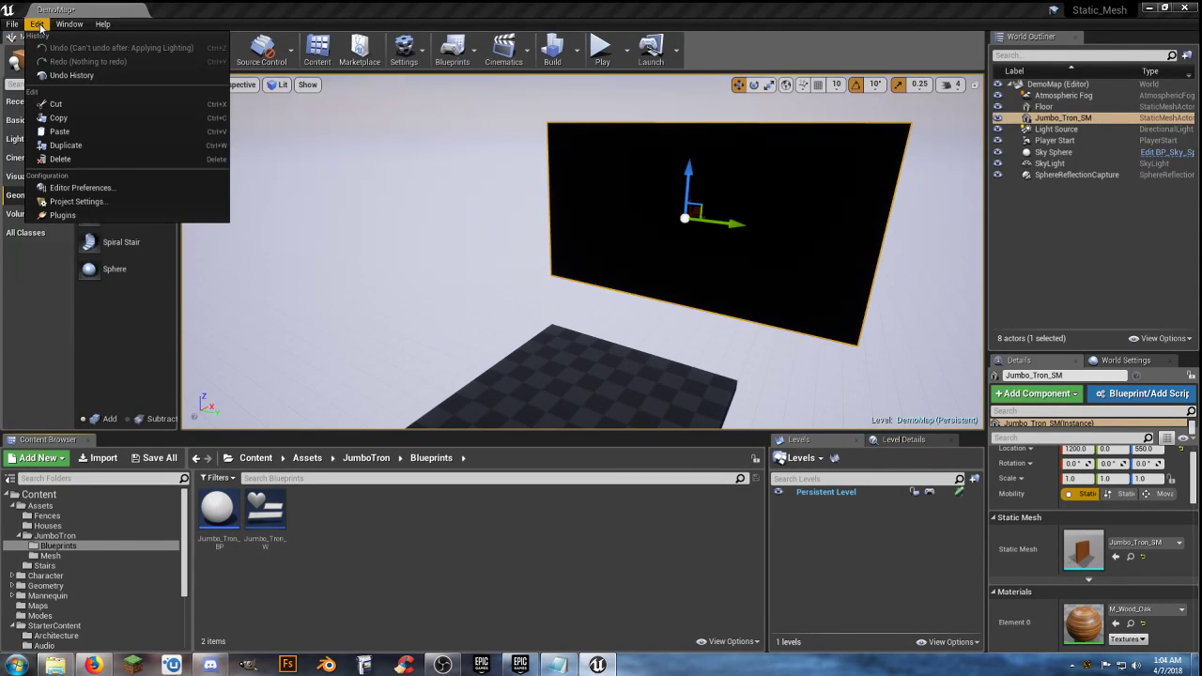
{"action": "left_click", "coordinate": [82, 215]}
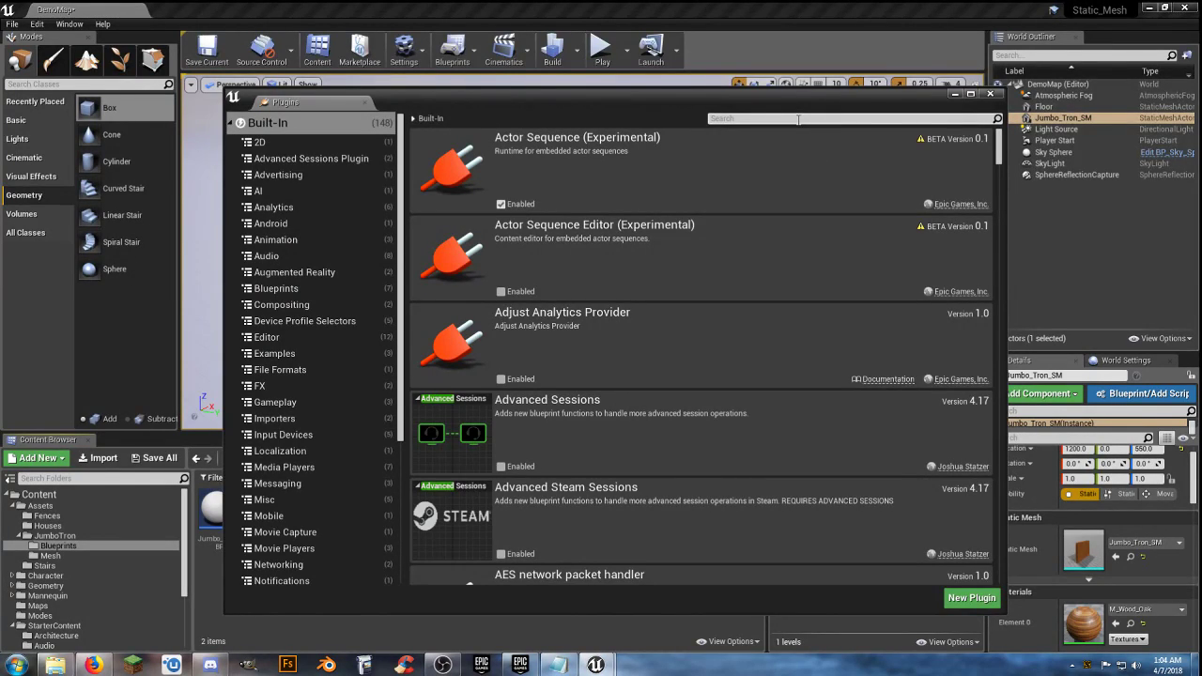
{"action": "type", "text": "we"}
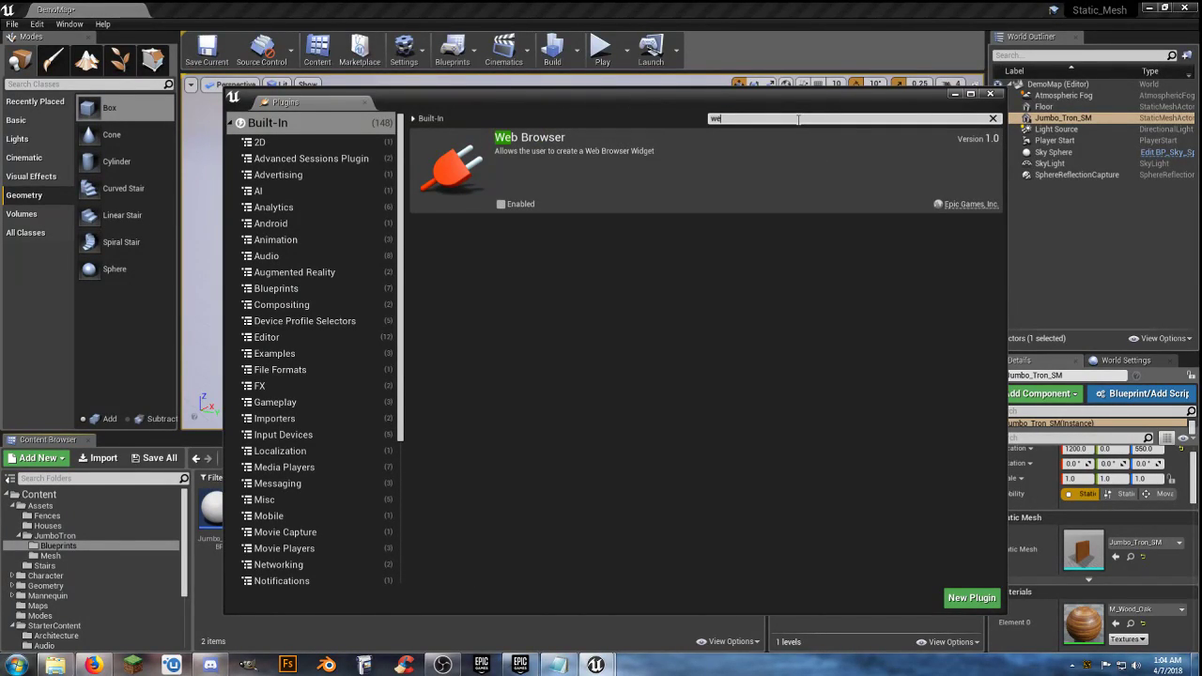
{"action": "left_click", "coordinate": [500, 203]}
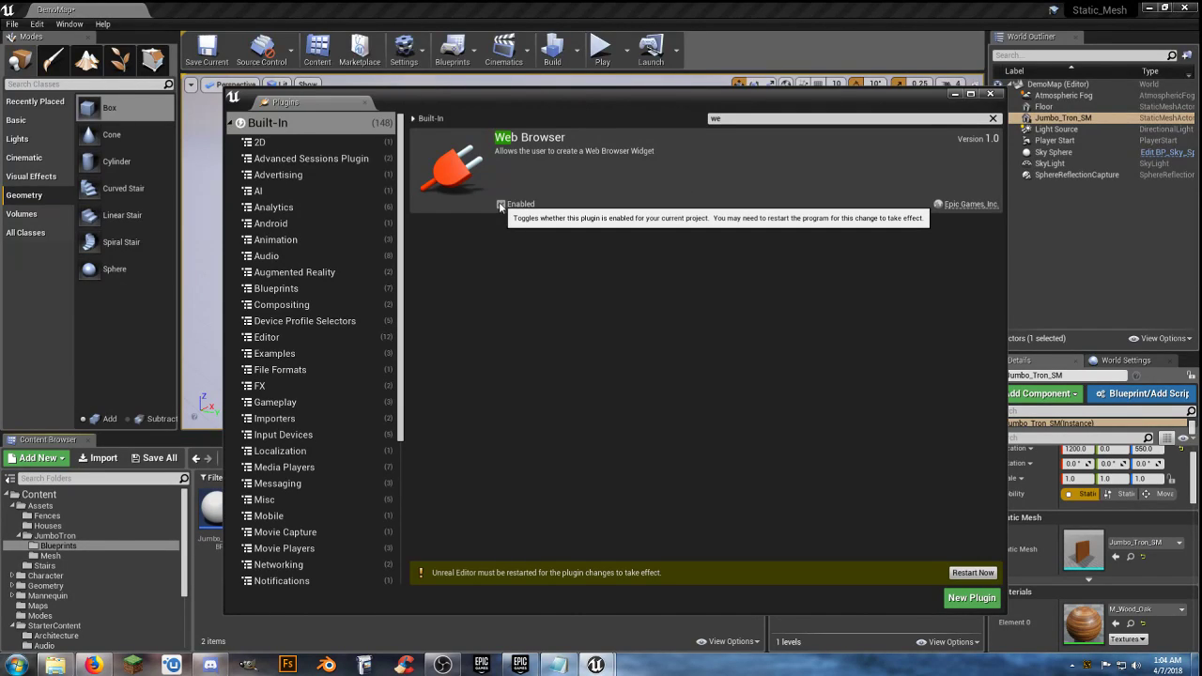
{"action": "left_click", "coordinate": [970, 573]}
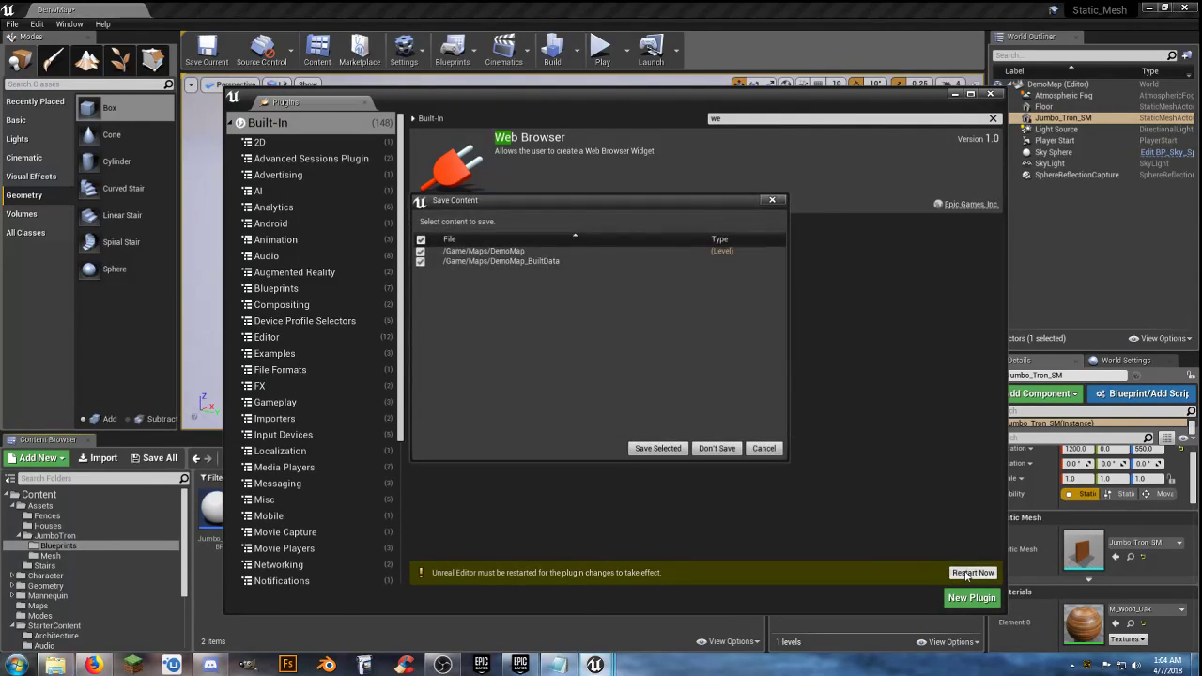
{"action": "left_click", "coordinate": [676, 449]}
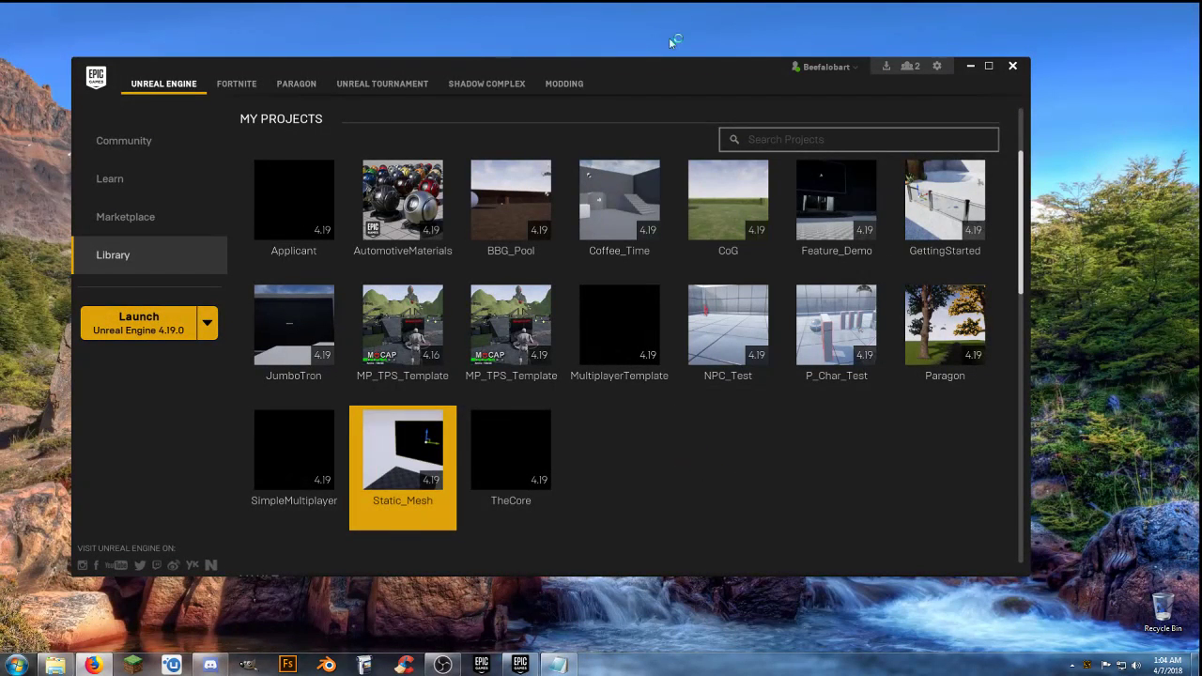
{"action": "left_click_drag", "start_coordinate": [681, 75], "coordinate": [0, 216]}
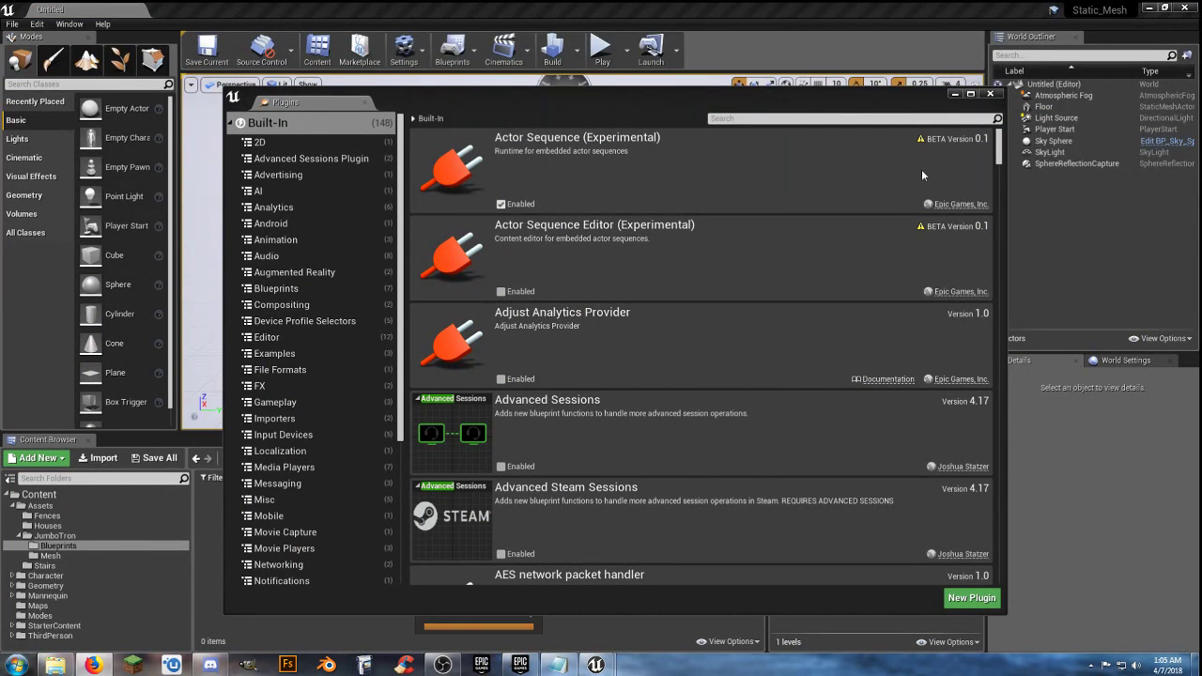
- In Jumbo_Tron_W, place an Experimental Web Browser widget on the canvas, anchored centre
{"action": "left_click", "coordinate": [990, 95]}
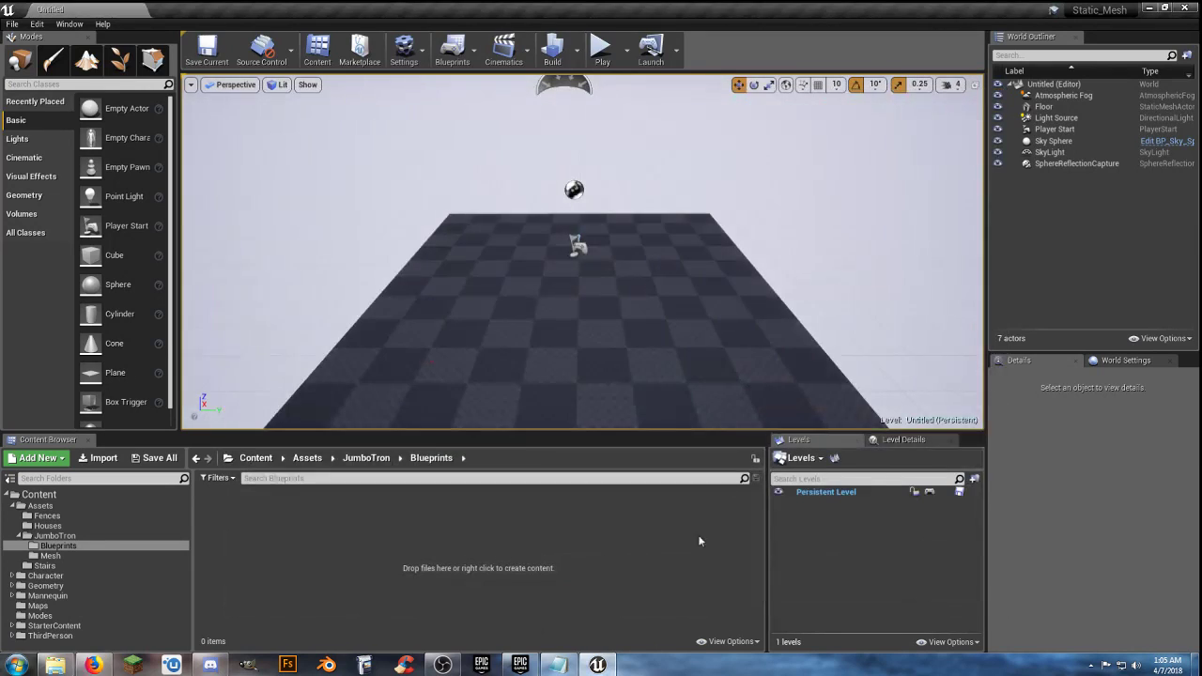
{"action": "double_click", "coordinate": [263, 513]}
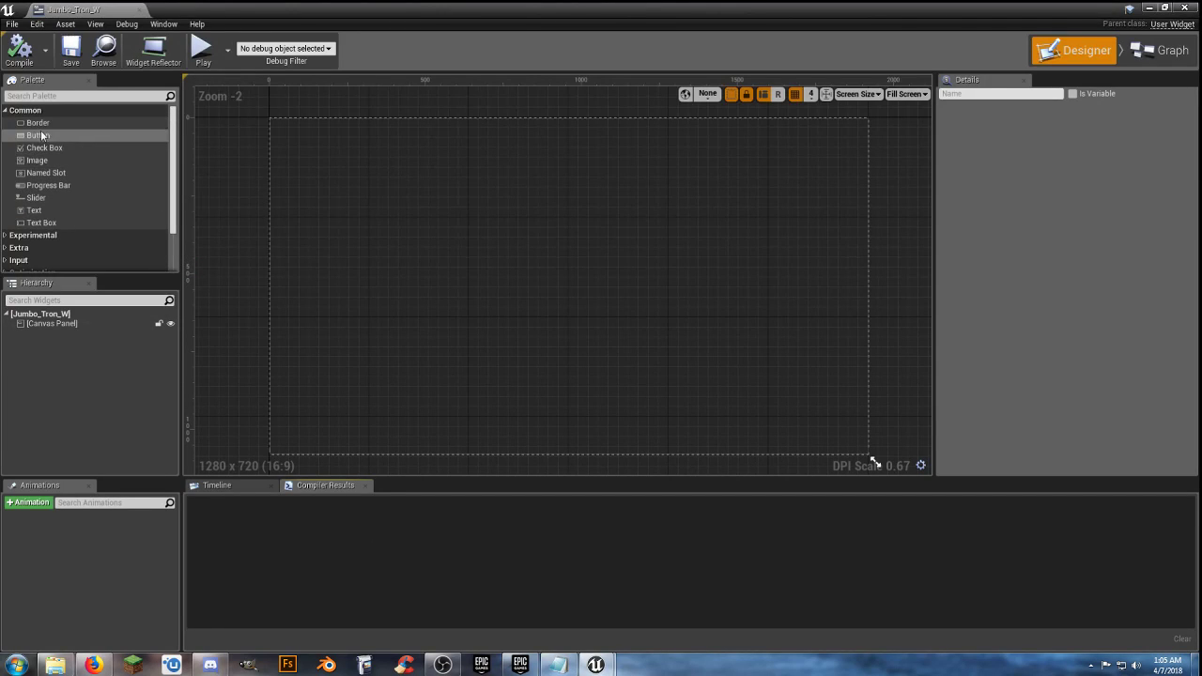
{"action": "scroll", "coordinate": [50, 225], "scroll_direction": "down", "scroll_amount": 2}
{"action": "scroll", "coordinate": [50, 230], "scroll_direction": "down", "scroll_amount": 1}
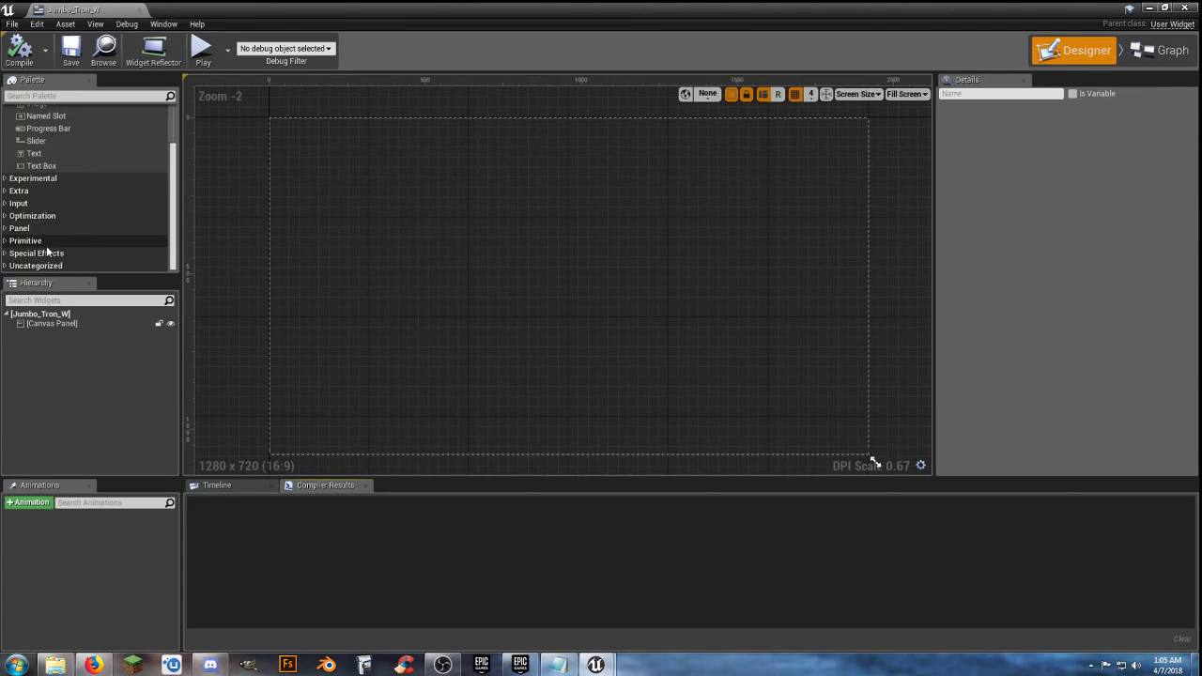
{"action": "left_click", "coordinate": [6, 179]}
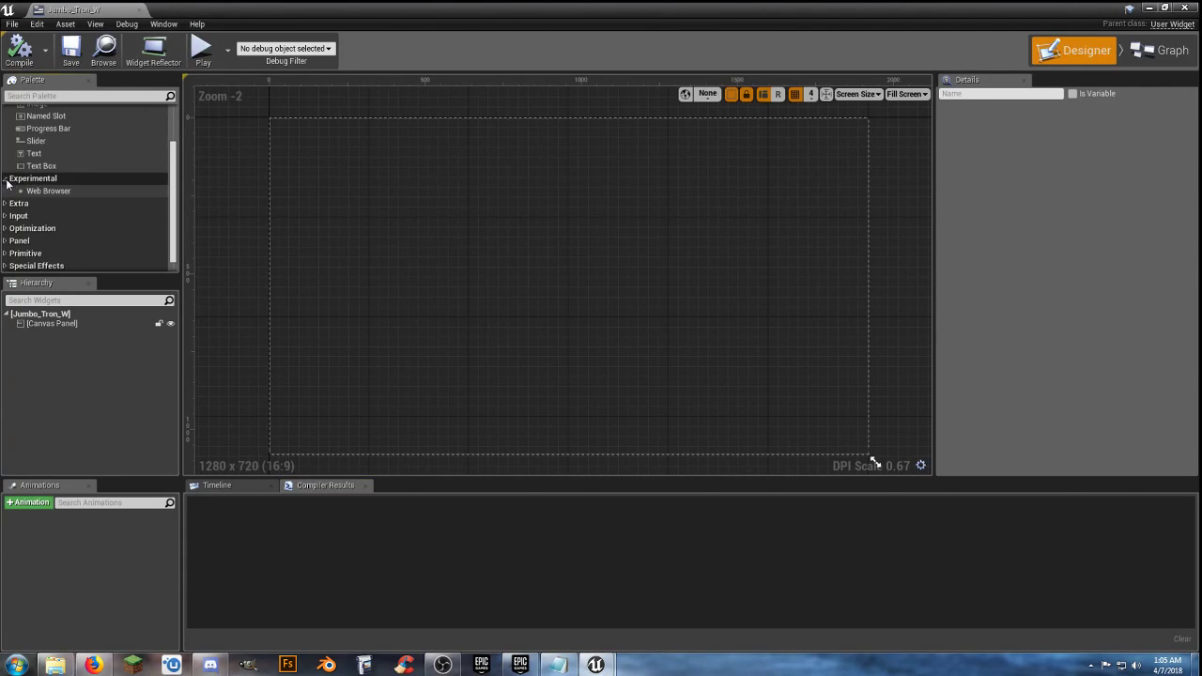
{"action": "left_click_drag", "start_coordinate": [50, 196], "coordinate": [504, 236]}
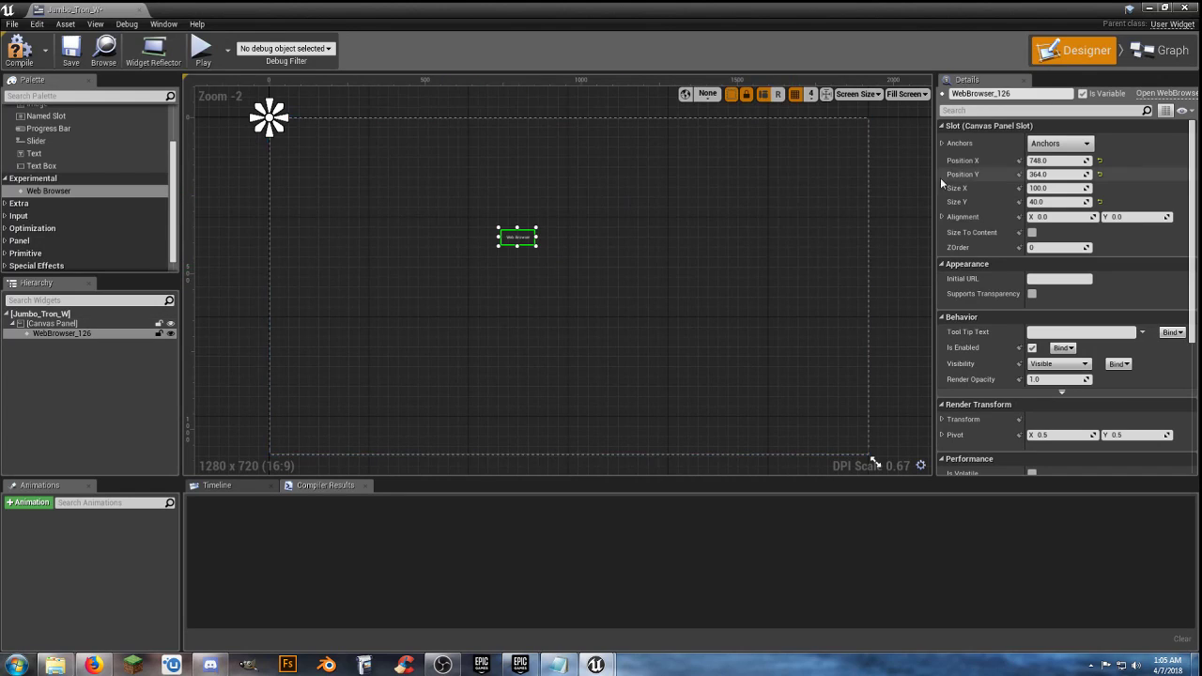
{"action": "left_click", "coordinate": [1063, 143]}
{"action": "left_click", "coordinate": [1089, 212]}
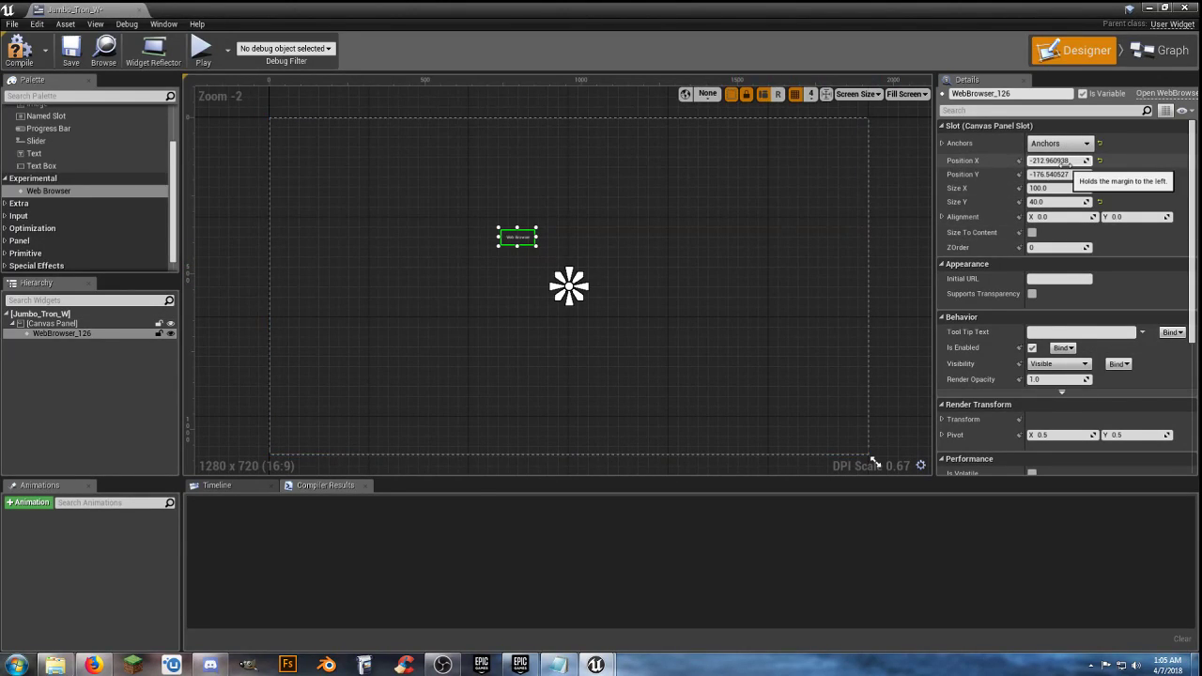
- Size the web browser widget to 1920 by 1080
{"action": "left_click", "coordinate": [1056, 188]}
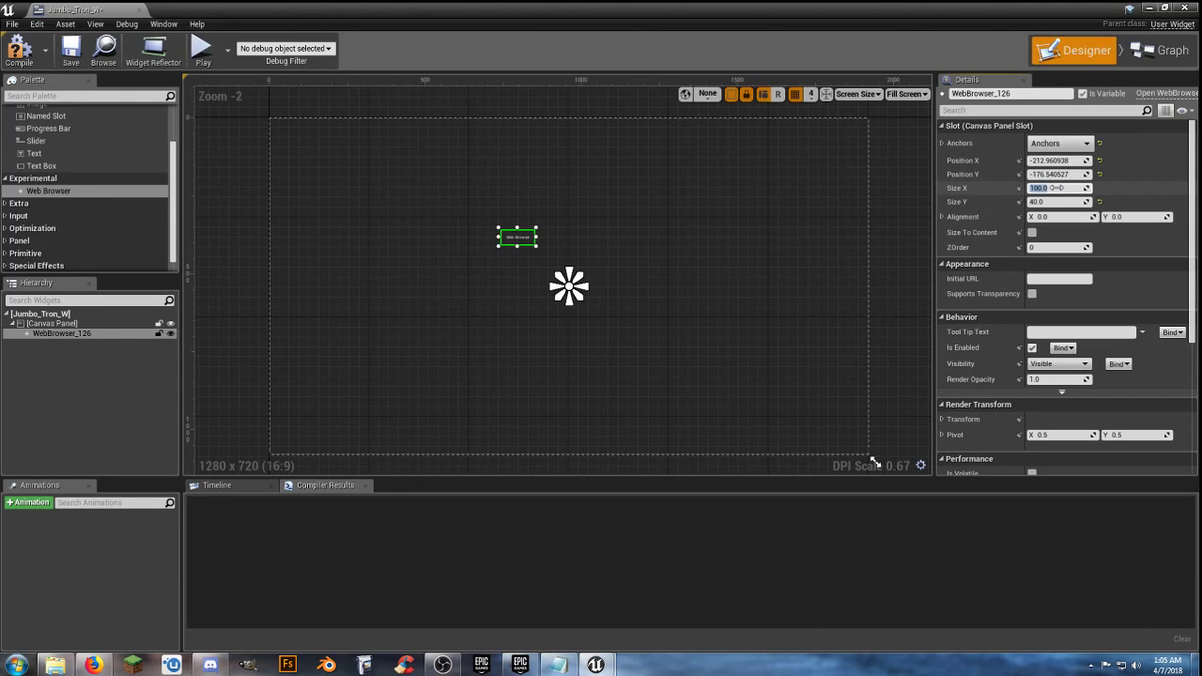
{"action": "type", "text": "1920"}
{"action": "key", "text": "Return"}
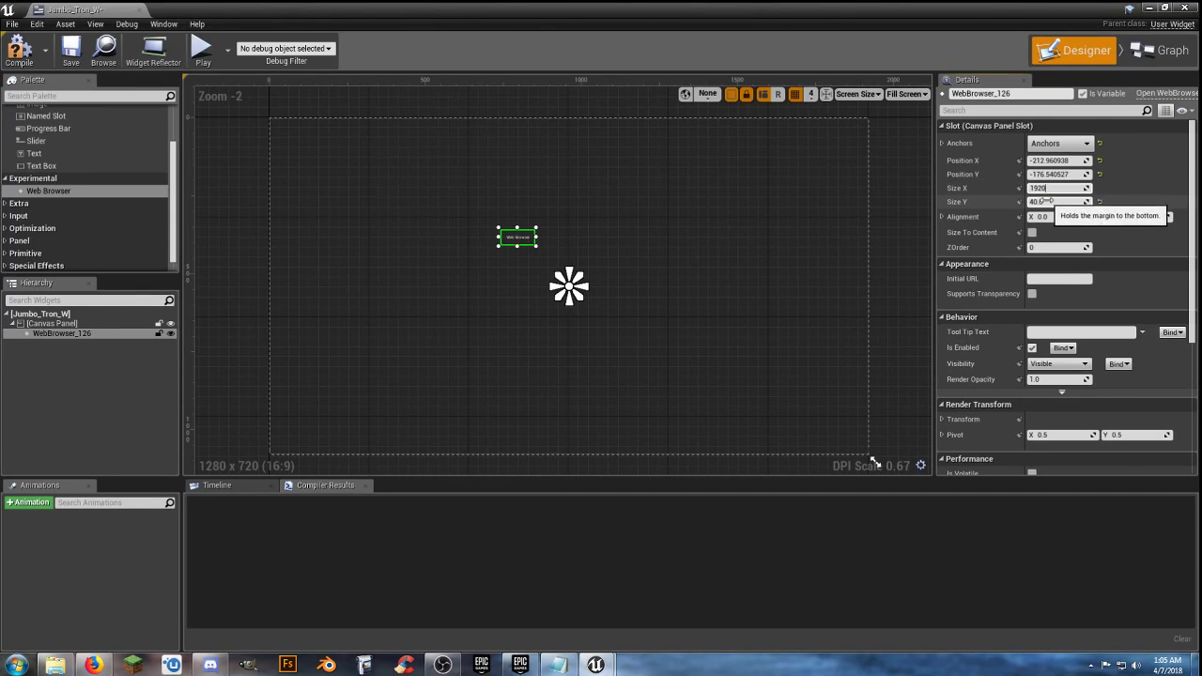
{"action": "left_click", "coordinate": [1049, 202]}
{"action": "type", "text": "1080"}
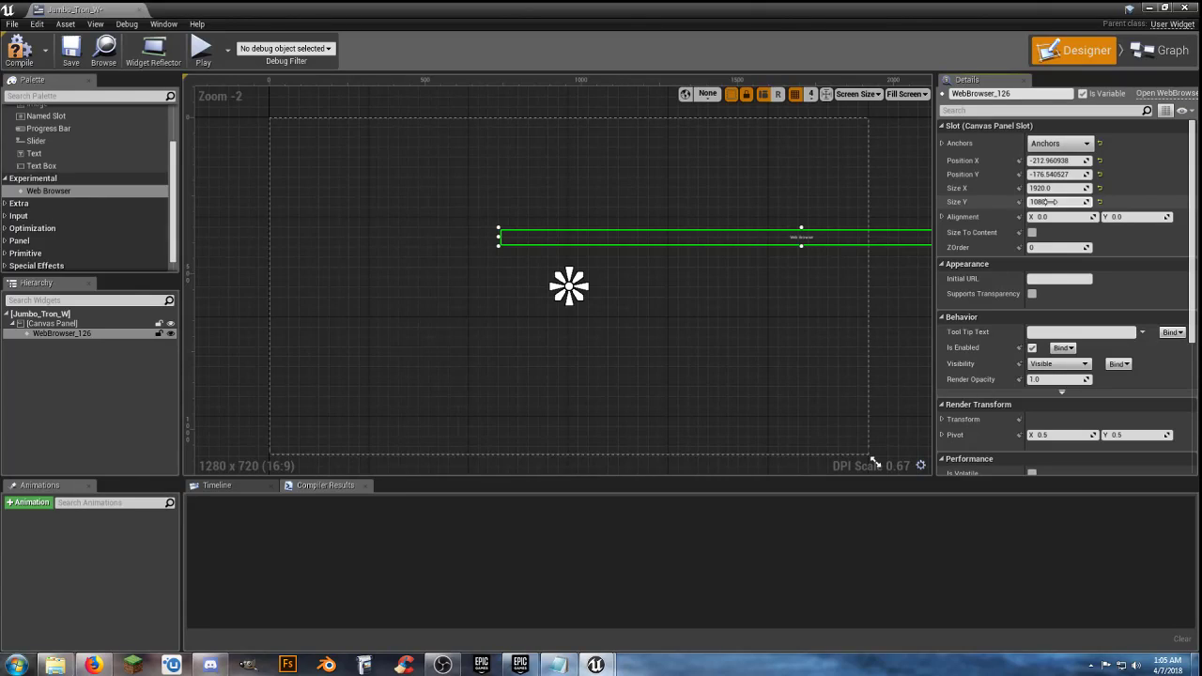
{"action": "key", "text": "Tab"}
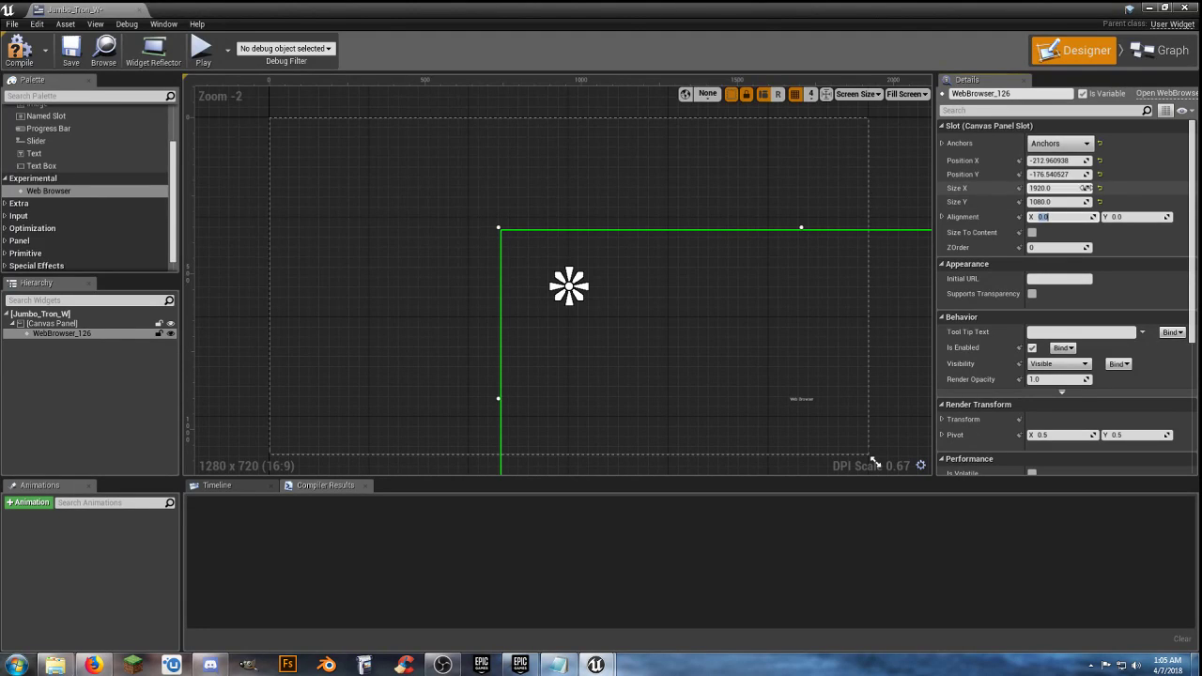
- Anchor the web browser to full stretch with left, top, right and bottom offsets 0
{"action": "left_click", "coordinate": [1077, 148]}
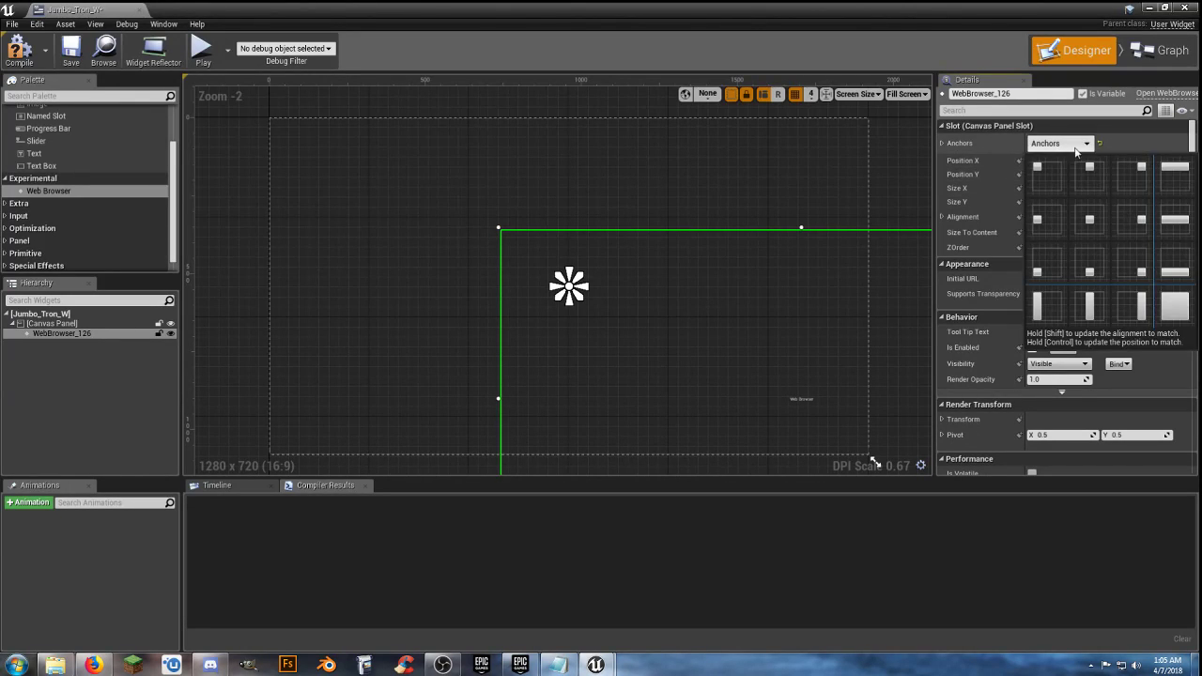
{"action": "left_click", "coordinate": [1180, 312]}
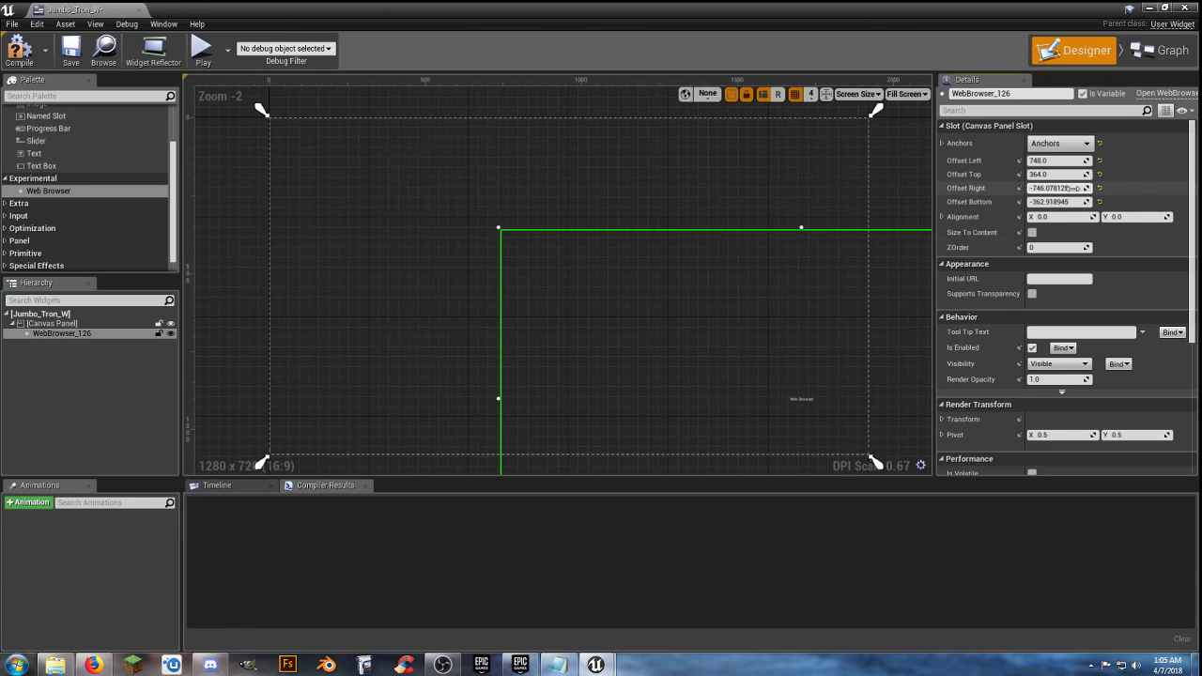
{"action": "left_click", "coordinate": [1067, 161]}
{"action": "type", "text": "0"}
{"action": "key", "text": "Tab"}
{"action": "type", "text": "0"}
{"action": "key", "text": "Tab"}
{"action": "type", "text": "0"}
{"action": "key", "text": "Tab"}
{"action": "type", "text": "0"}
{"action": "key", "text": "Tab"}
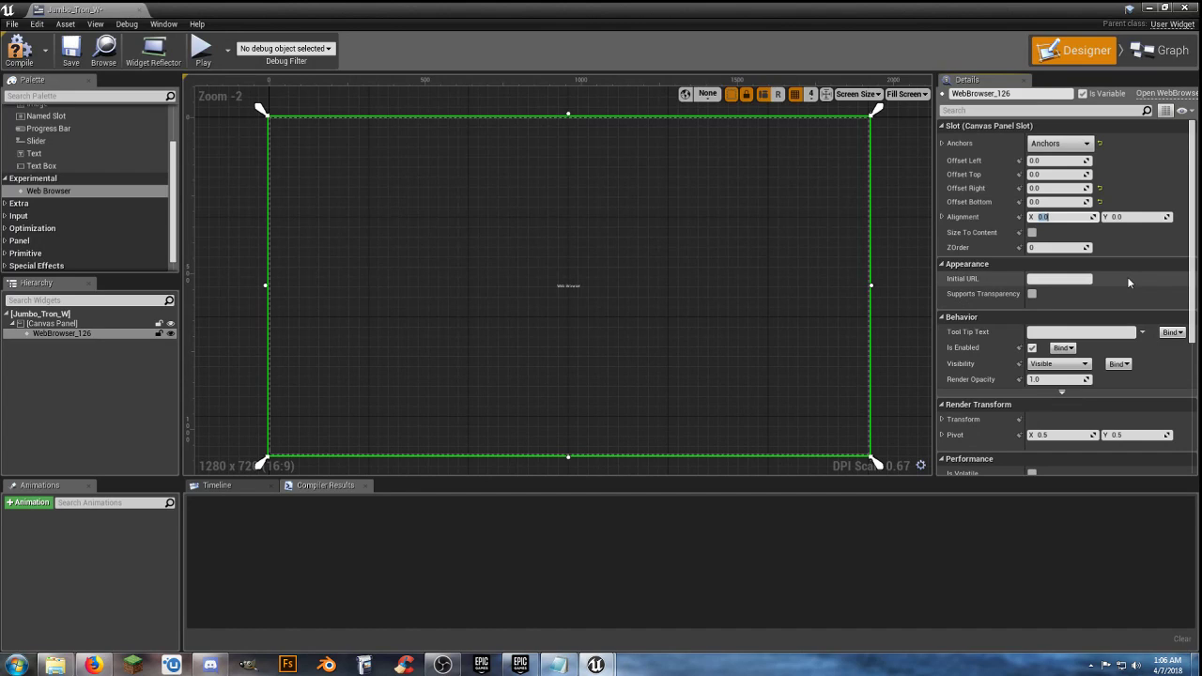
- Compile and save the widget blueprint, and rename the web browser 'YouTube Player'
{"action": "left_click", "coordinate": [19, 55]}
{"action": "left_click", "coordinate": [70, 55]}
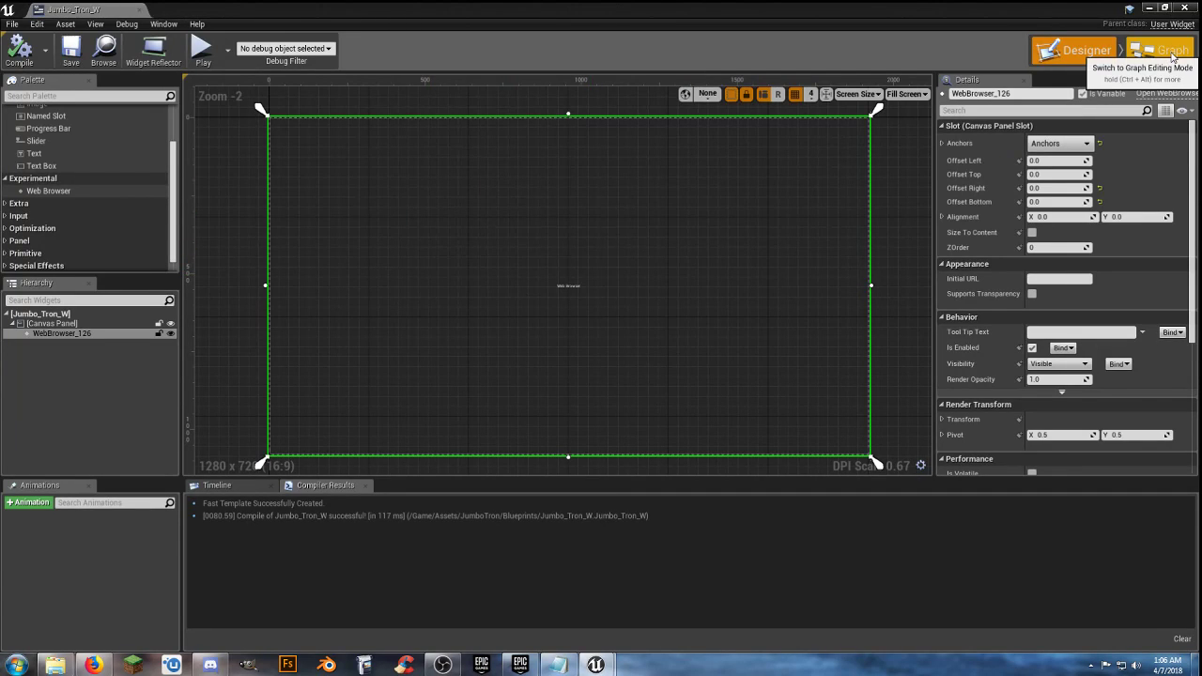
{"action": "scroll", "coordinate": [1078, 249], "scroll_direction": "down", "scroll_amount": 5}
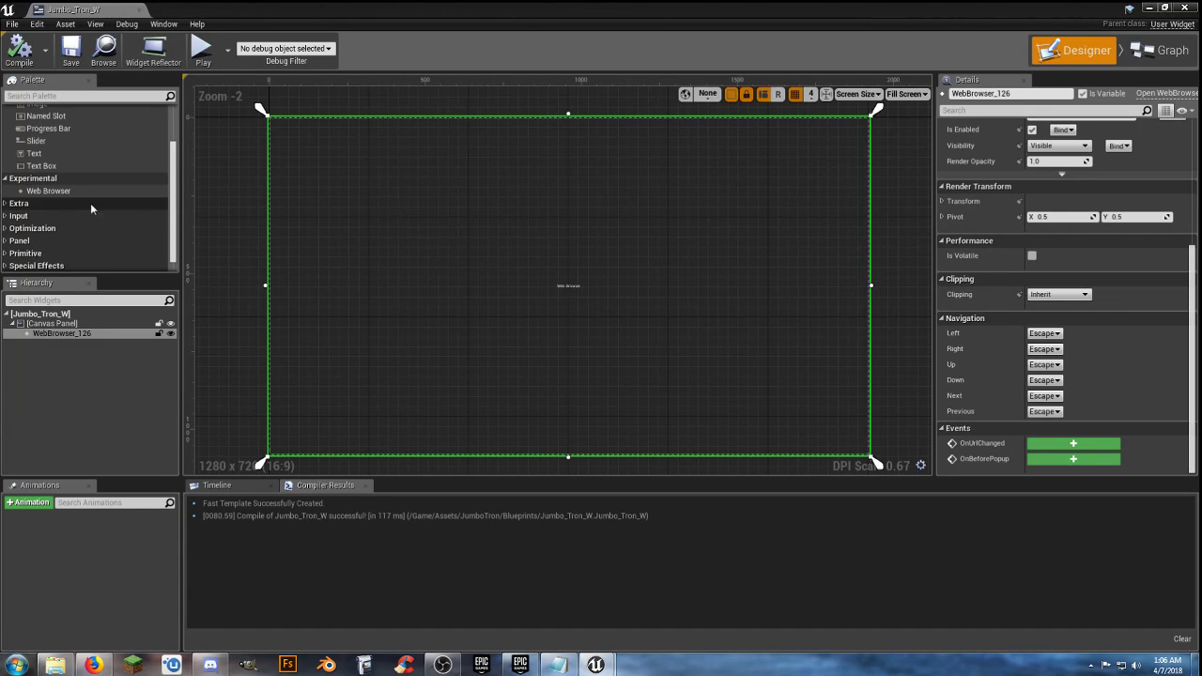
{"action": "left_click", "coordinate": [62, 333]}
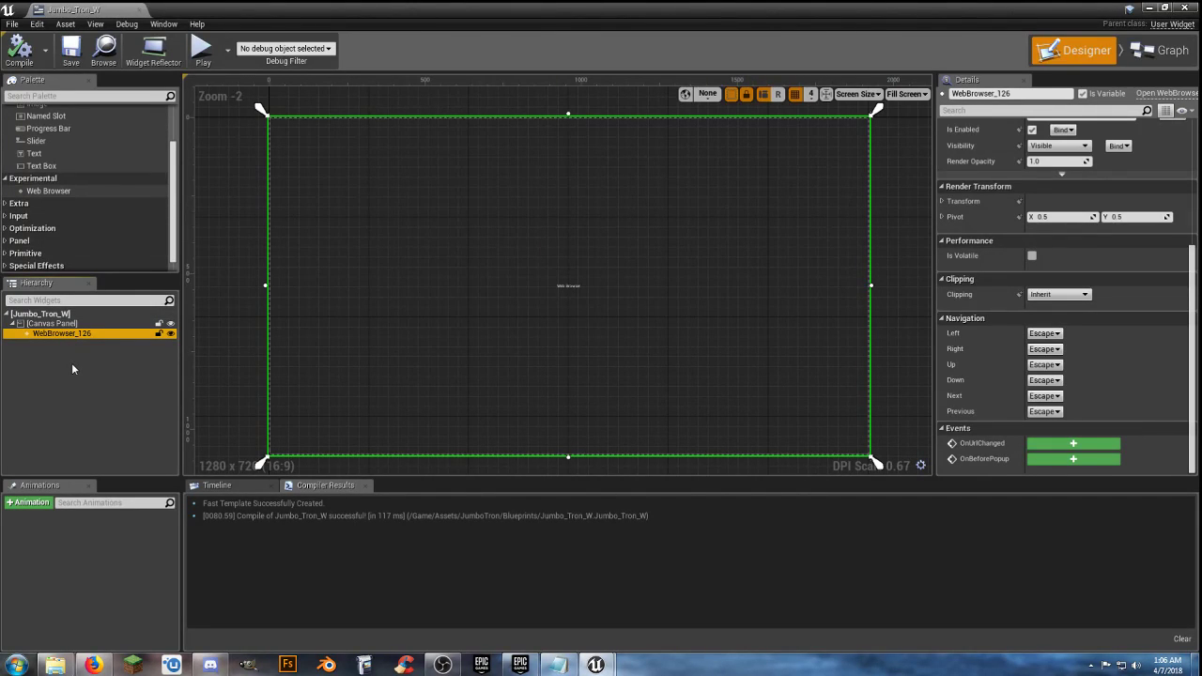
{"action": "key", "text": "F2"}
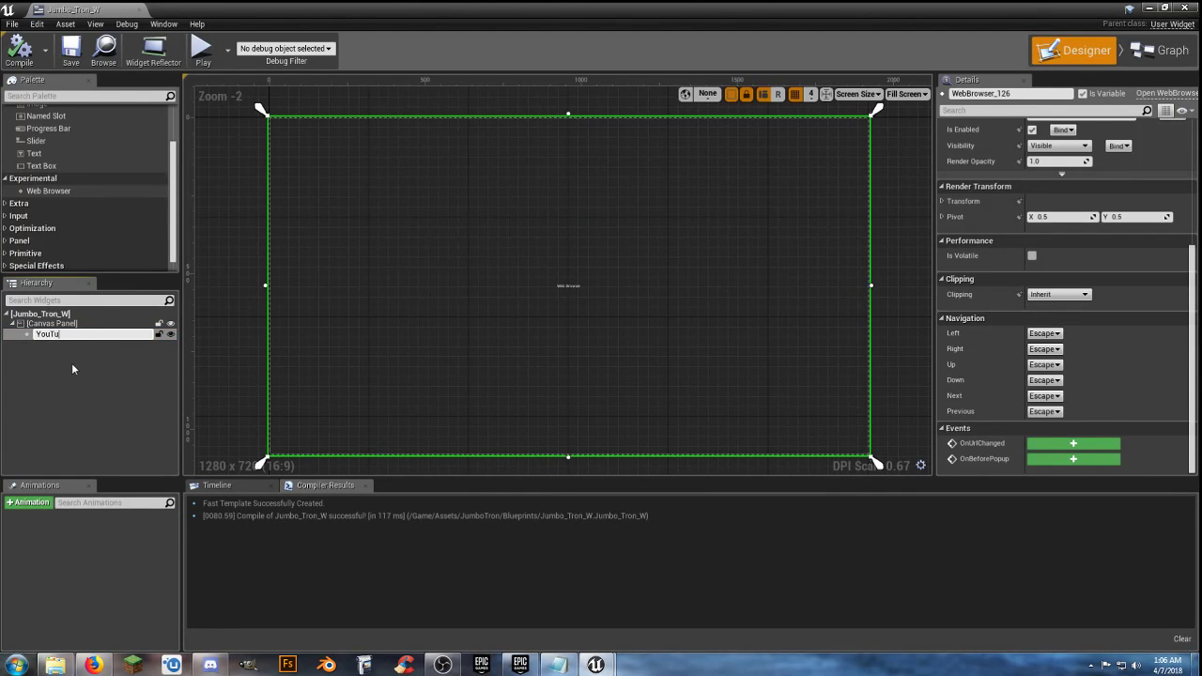
{"action": "type", "text": "YouTube Player"}
{"action": "key", "text": "Return"}
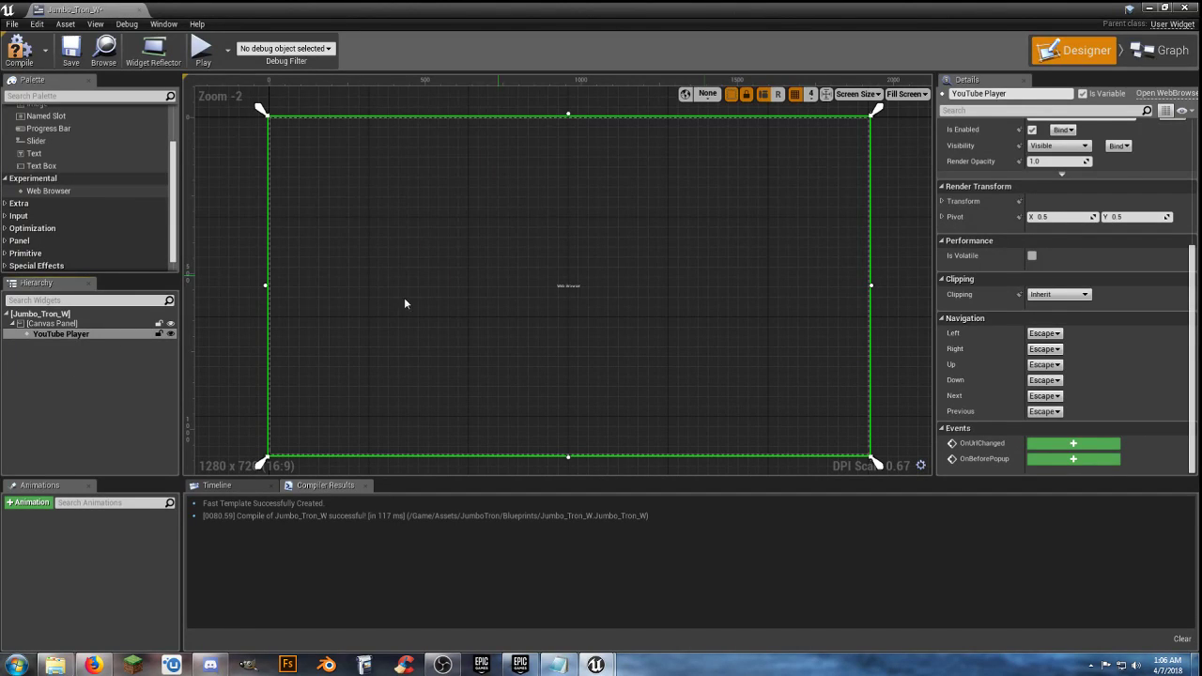
- In the Event Graph, delete Event Construct and Event Tick and reposition Event Pre Construct
{"action": "left_click", "coordinate": [1162, 50]}
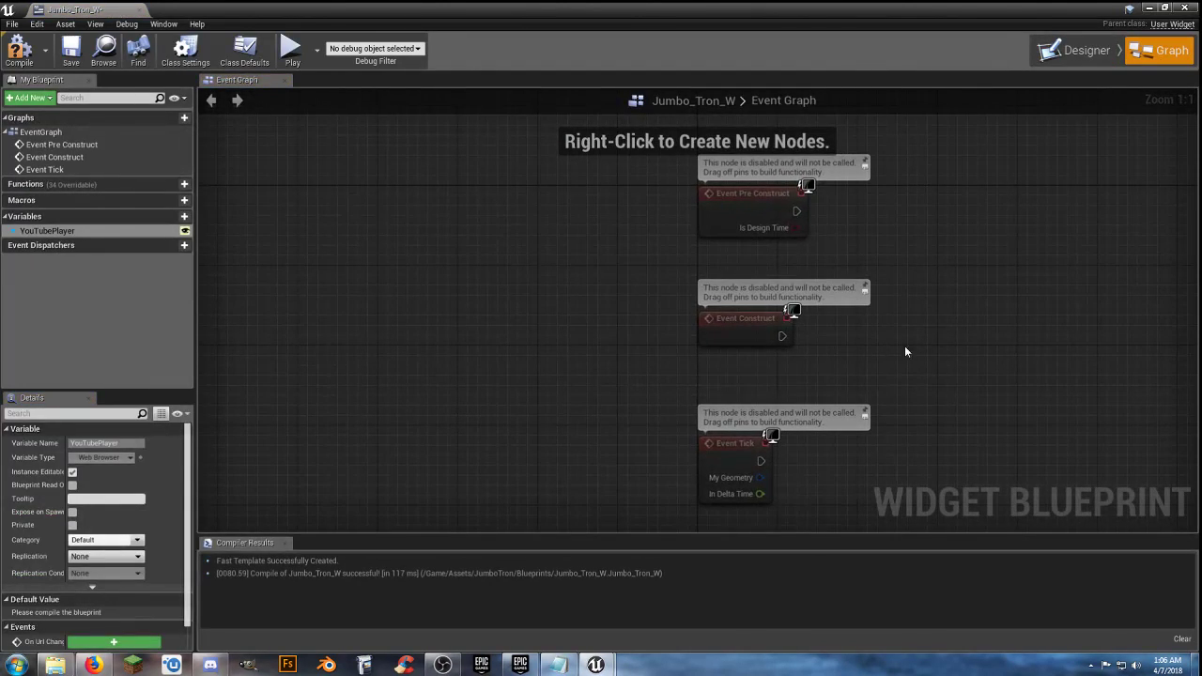
{"action": "left_click_drag", "start_coordinate": [838, 508], "coordinate": [647, 266]}
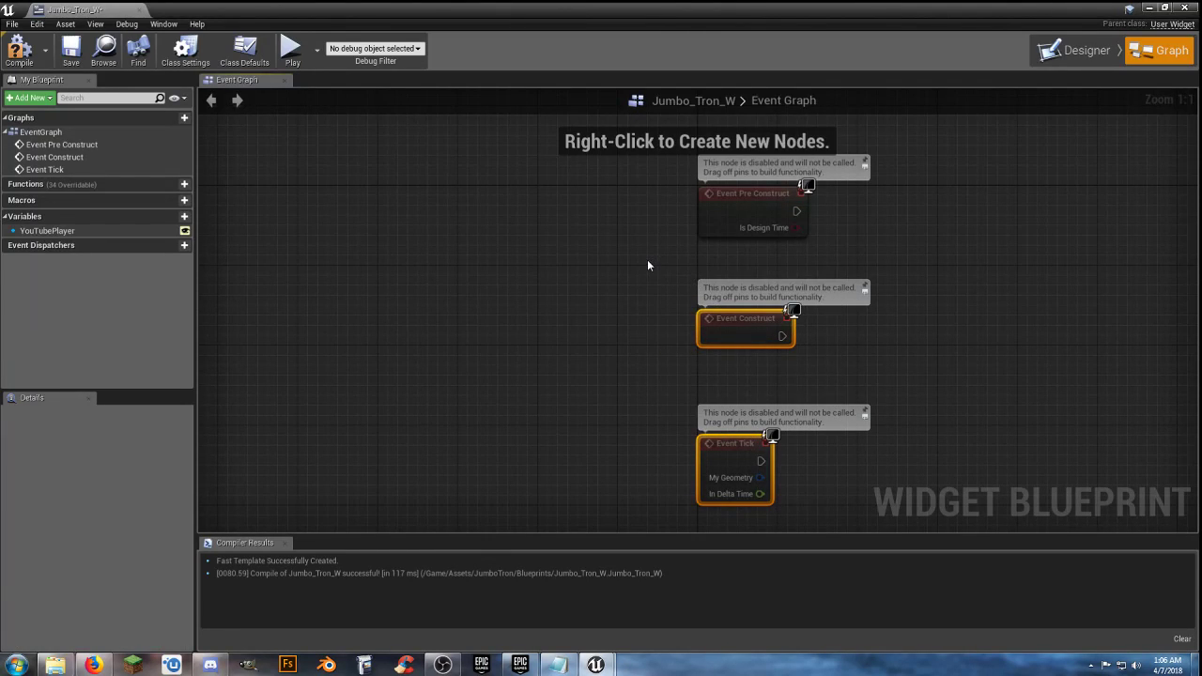
{"action": "key", "text": "Delete"}
{"action": "right_click_drag", "start_coordinate": [666, 264], "coordinate": [424, 363]}
{"action": "left_click_drag", "start_coordinate": [438, 250], "coordinate": [352, 244]}
{"action": "right_click_drag", "start_coordinate": [410, 367], "coordinate": [485, 376]}
- Add a YouTube Player getter node below Event Pre Construct
{"action": "left_click", "coordinate": [82, 206]}
{"action": "left_click_drag", "start_coordinate": [83, 207], "coordinate": [440, 340]}
{"action": "left_click", "coordinate": [470, 363]}
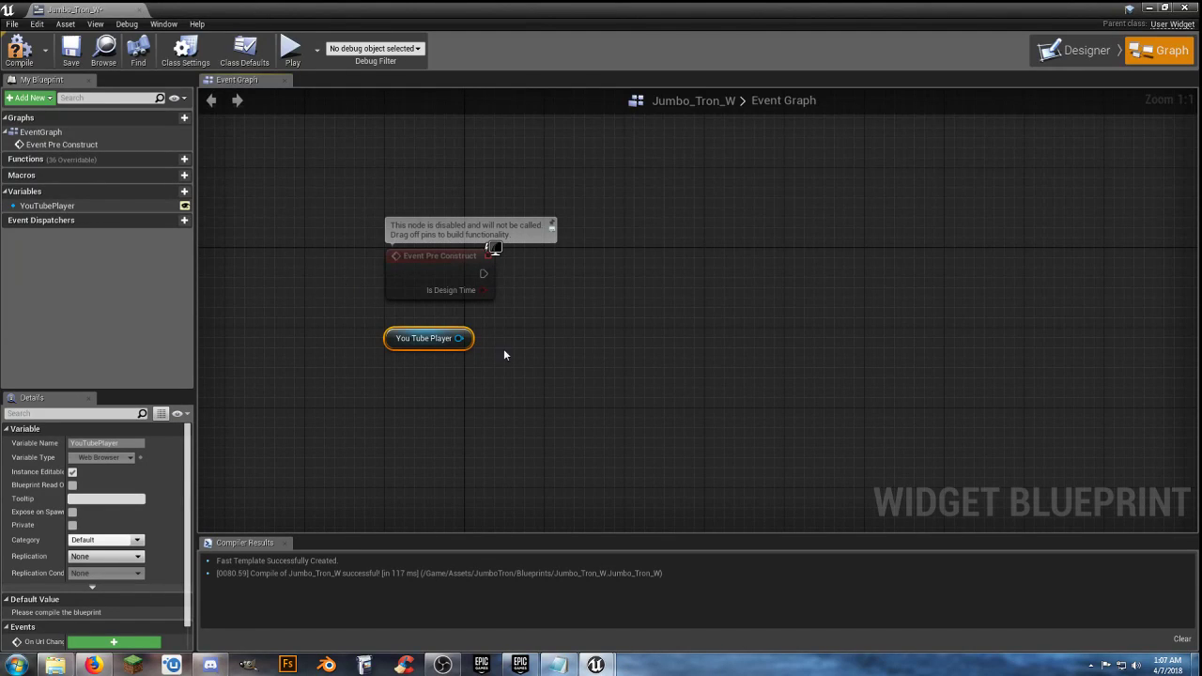
- Compile the blueprint and add a Load URL node targeting the You Tube Player widget
{"action": "left_click", "coordinate": [21, 51]}
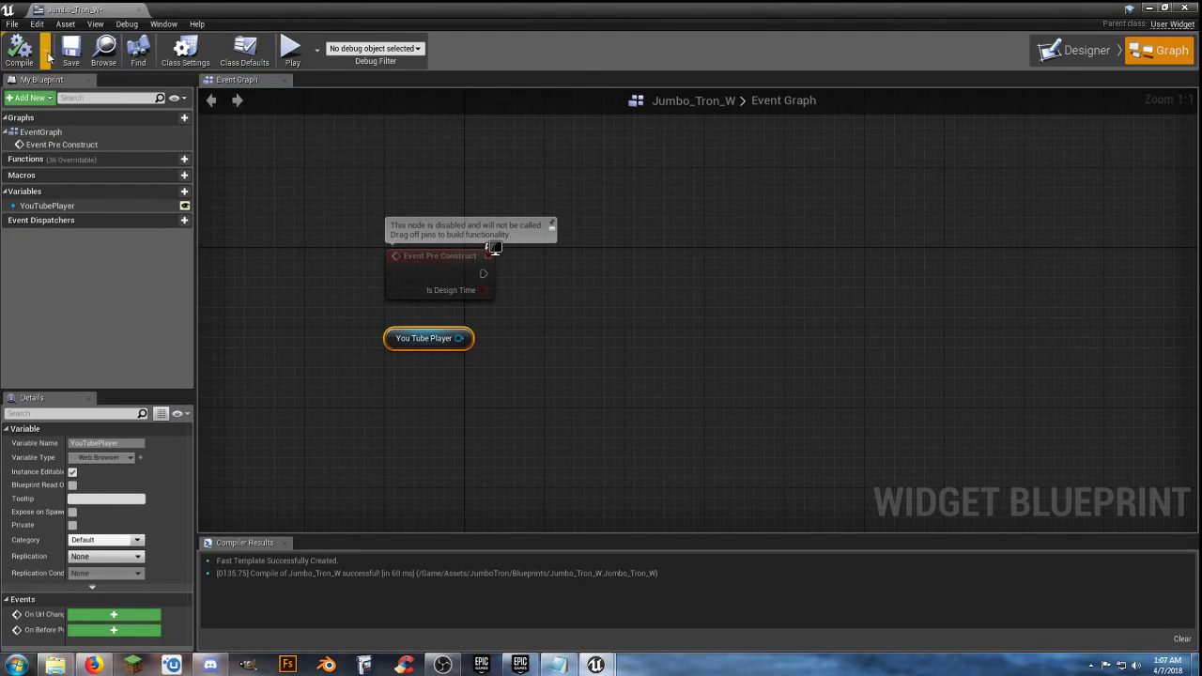
{"action": "left_click", "coordinate": [67, 206]}
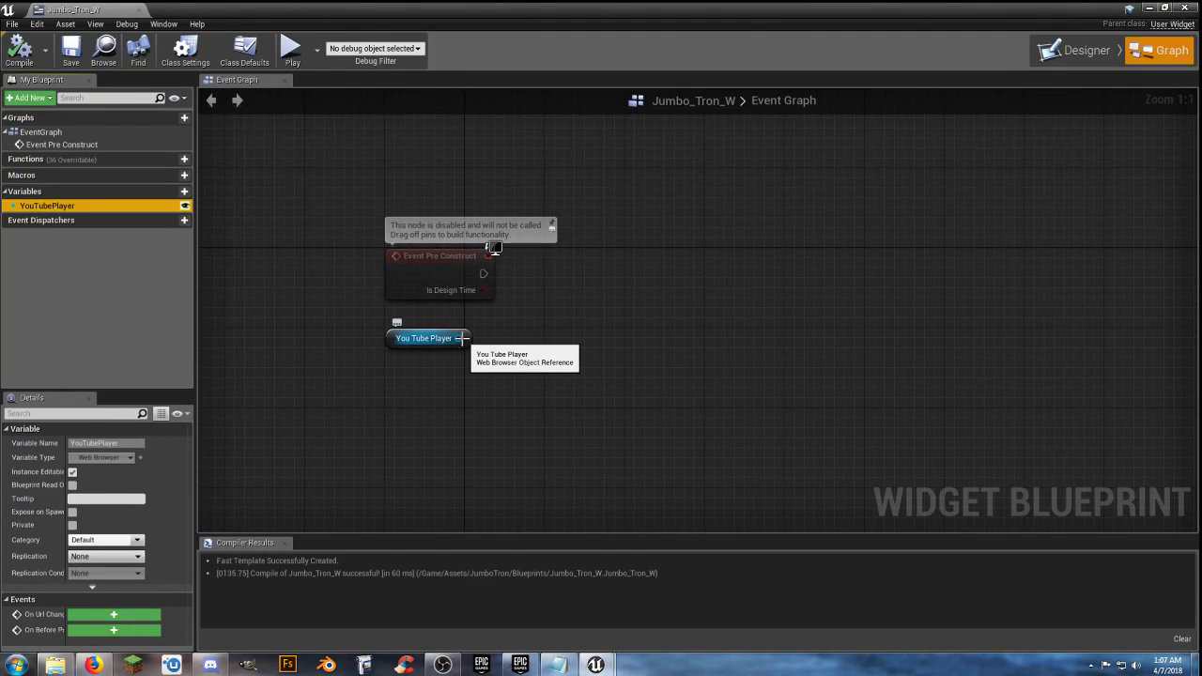
{"action": "left_click_drag", "start_coordinate": [459, 338], "coordinate": [631, 316]}
{"action": "type", "text": "url"}
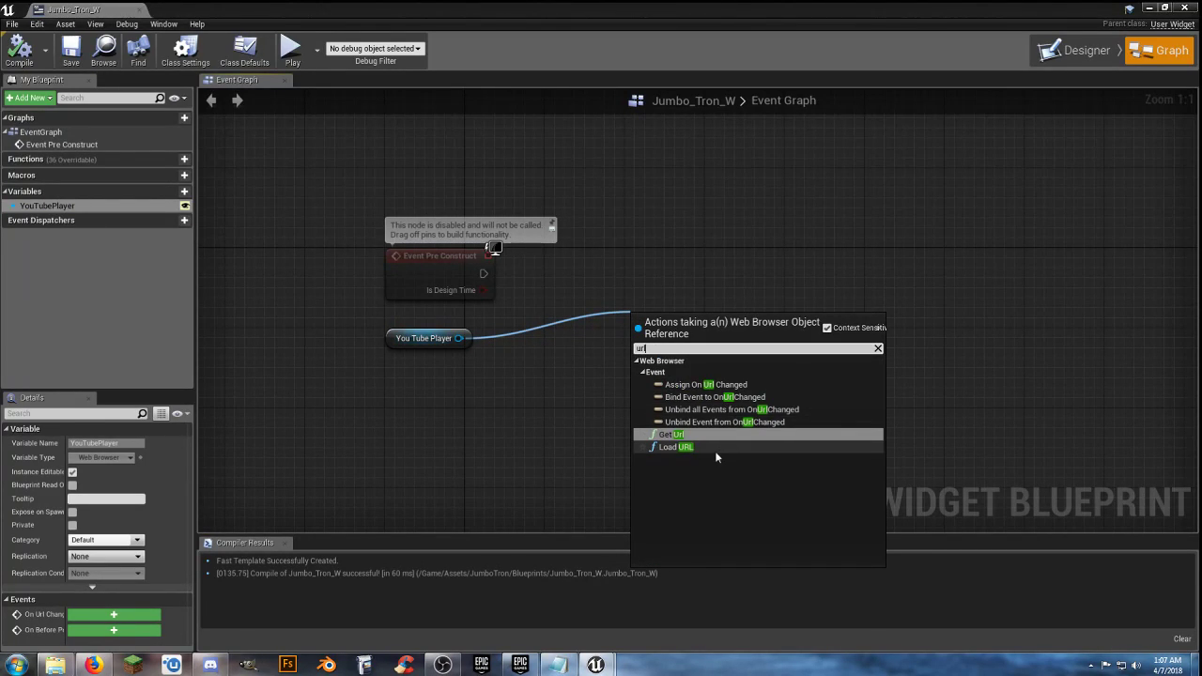
{"action": "left_click", "coordinate": [715, 451]}
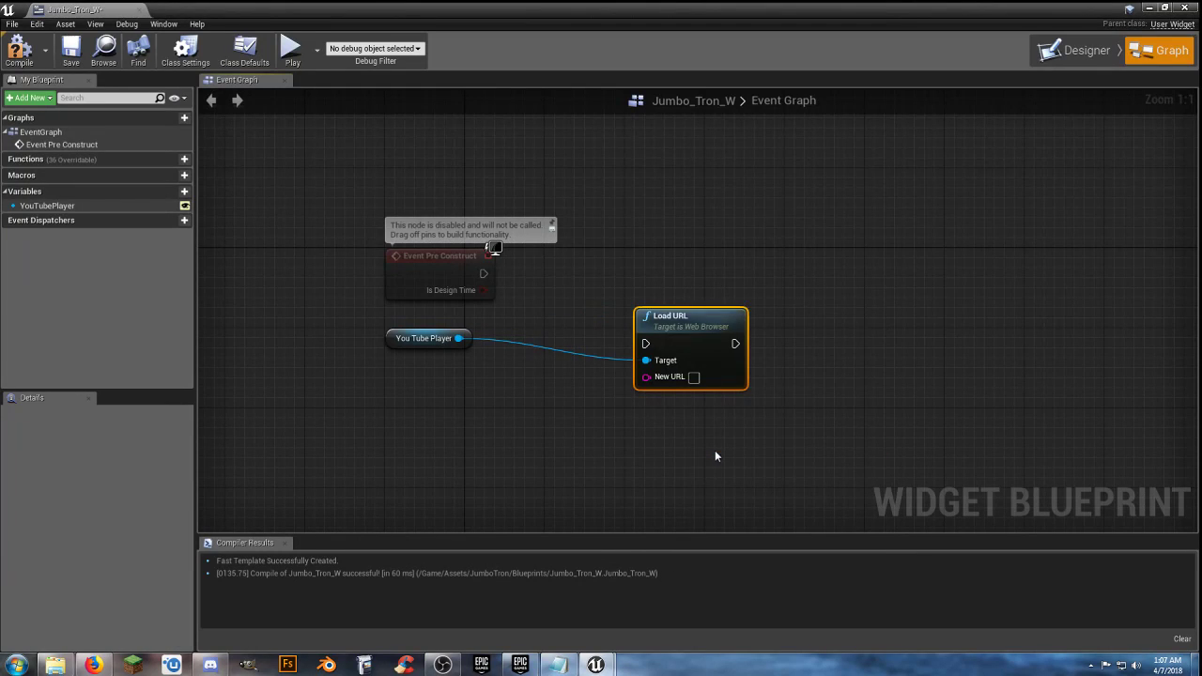
- Place Load URL beside Event Pre Construct and wire Pre Construct's execution into it
{"action": "left_click_drag", "start_coordinate": [693, 324], "coordinate": [642, 264]}
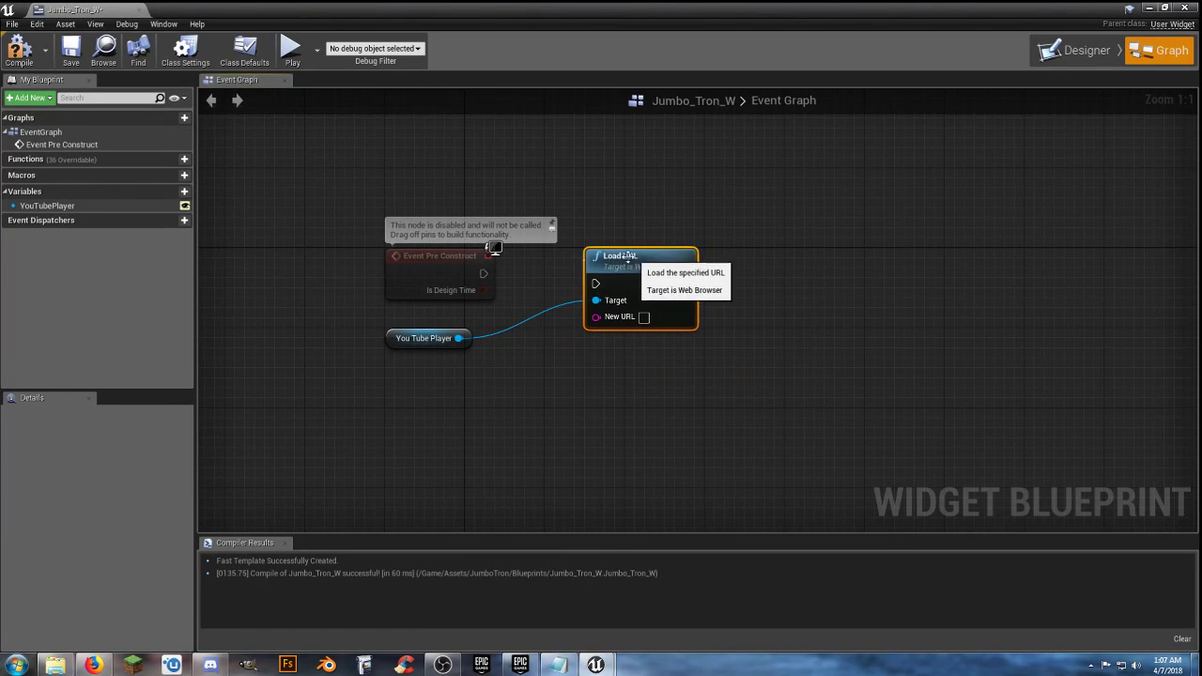
{"action": "left_click_drag", "start_coordinate": [483, 273], "coordinate": [590, 255]}
{"action": "left_click", "coordinate": [611, 343]}
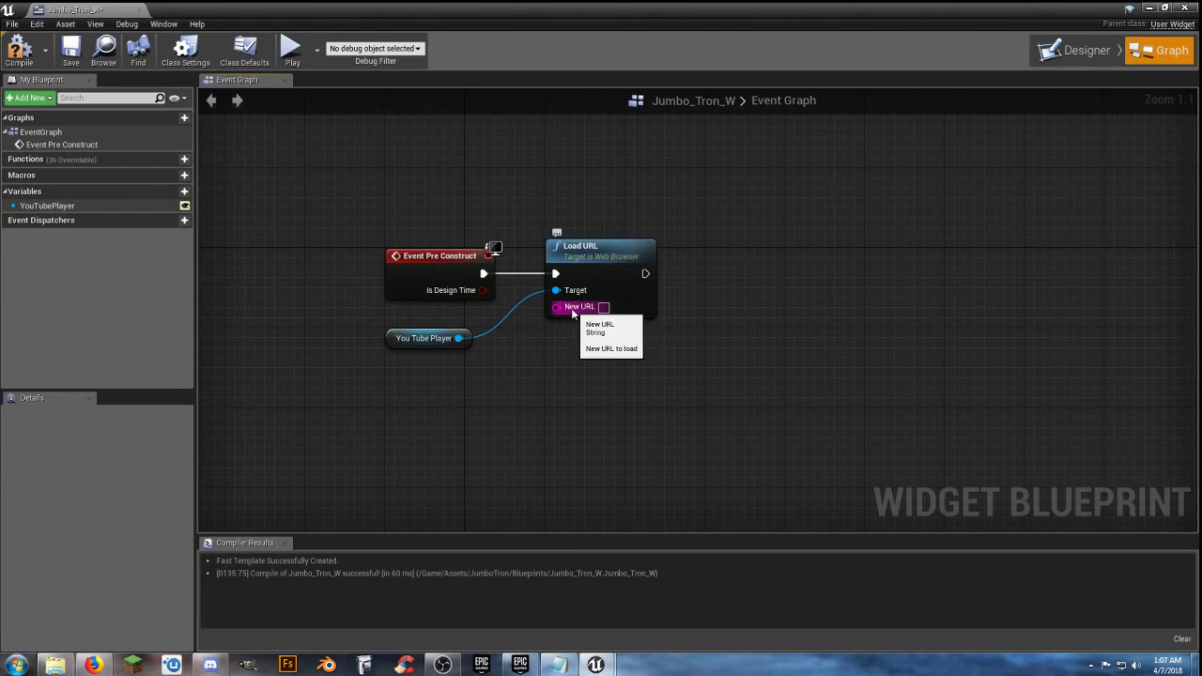